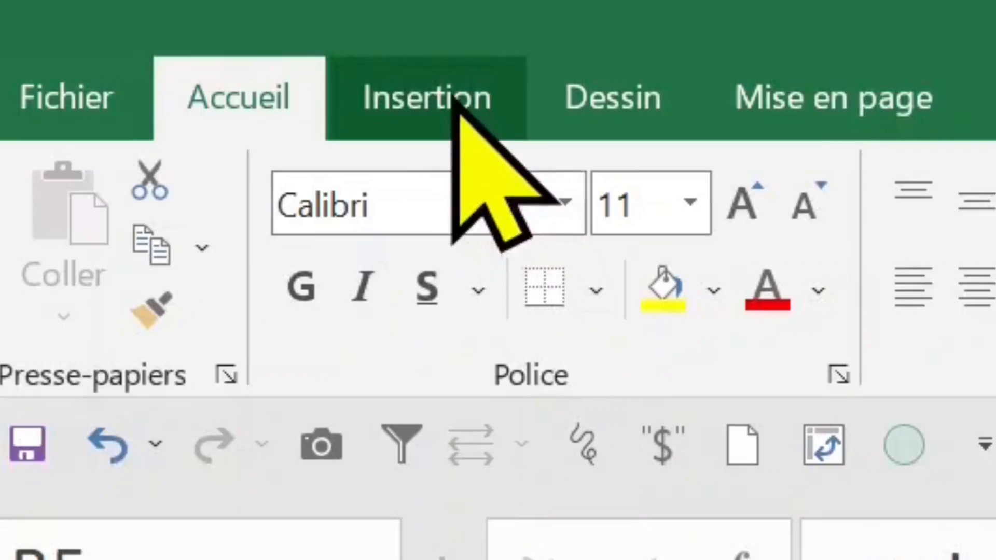
Insert a pivot table from the table1 sales data on a new worksheet, with région as rows and the sum of ventes as values.
{"action": "left_click", "coordinate": [399, 117]}
{"action": "left_click", "coordinate": [422, 106]}
{"action": "left_click", "coordinate": [110, 200]}
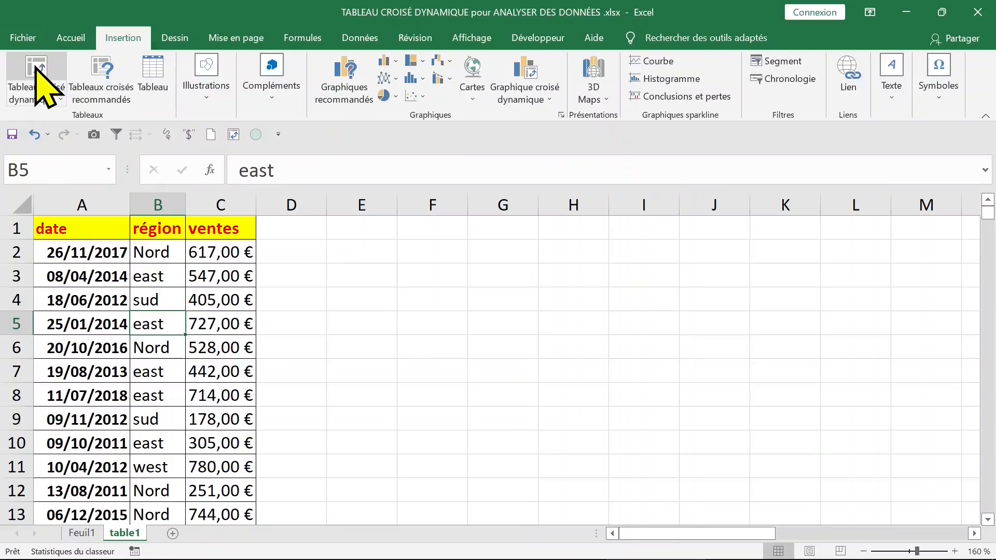
{"action": "left_click", "coordinate": [782, 325]}
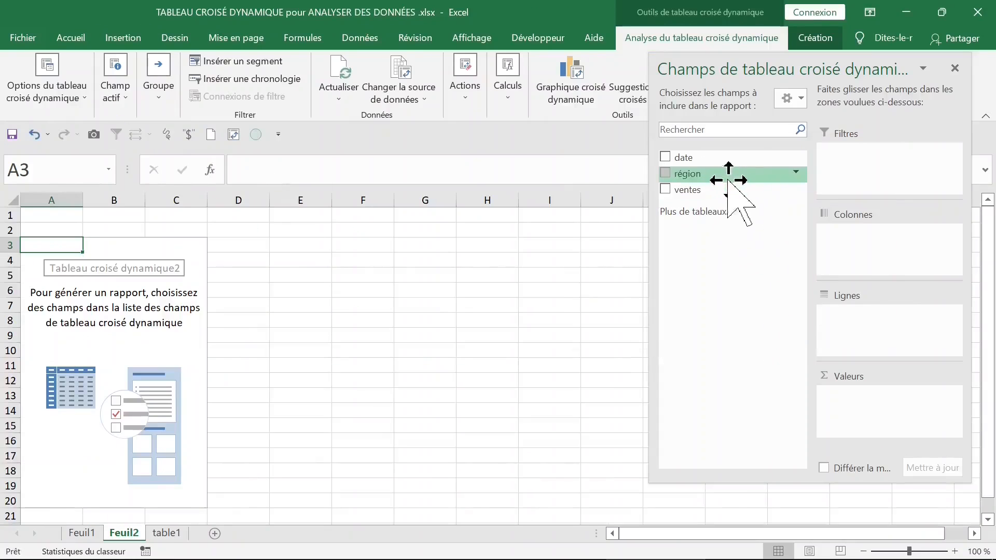
{"action": "left_click_drag", "start_coordinate": [702, 176], "coordinate": [861, 403]}
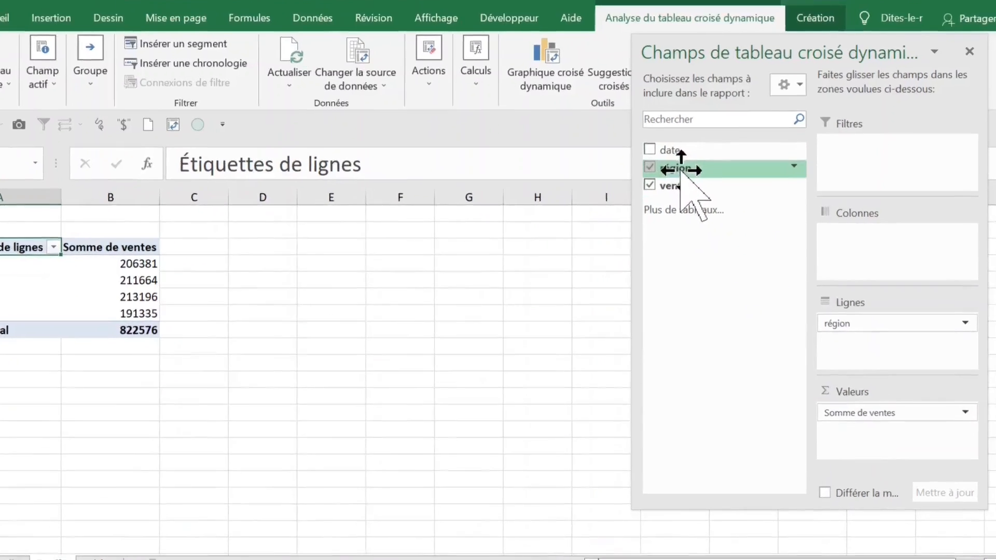
Add a slicer for the région field and filter the pivot table by east and sud in turn.
{"action": "right_click", "coordinate": [681, 172]}
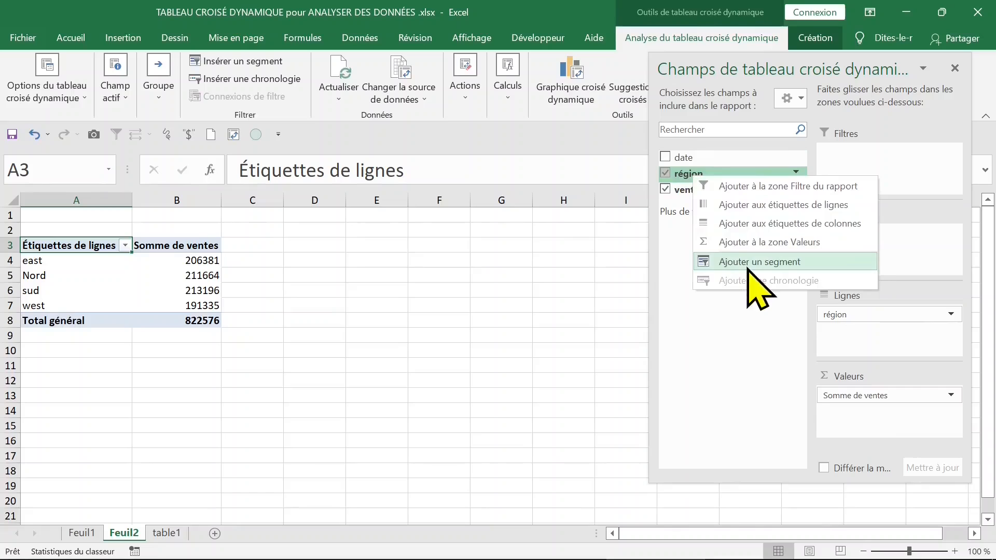
{"action": "left_click", "coordinate": [617, 317]}
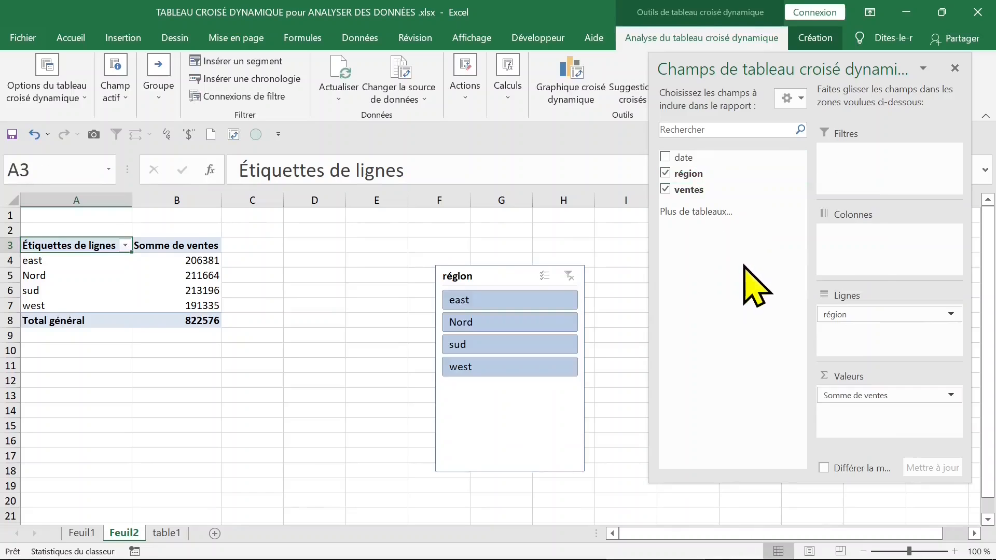
{"action": "left_click", "coordinate": [507, 306]}
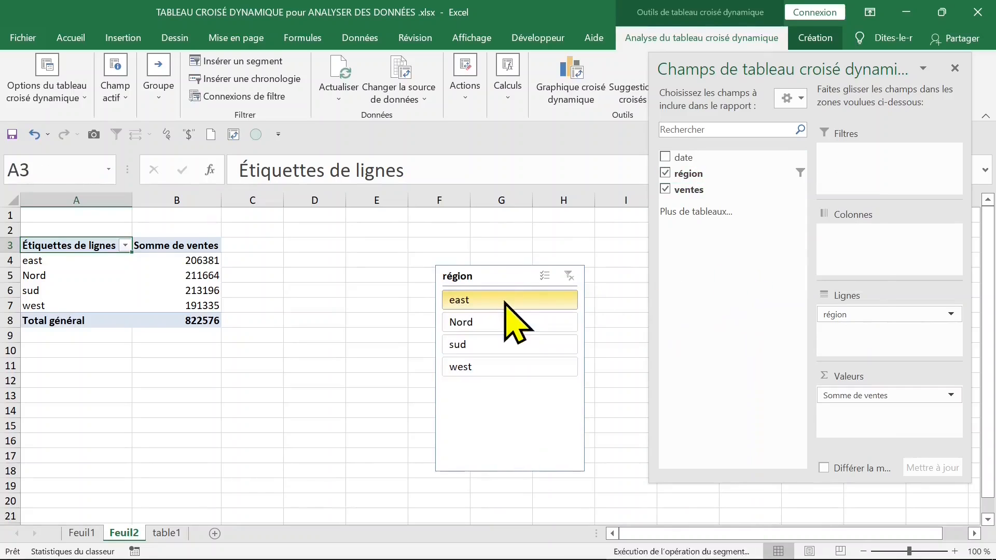
{"action": "left_click", "coordinate": [498, 342]}
Clear the région slicer's filter and delete the slicer from the sheet.
{"action": "left_click", "coordinate": [569, 276]}
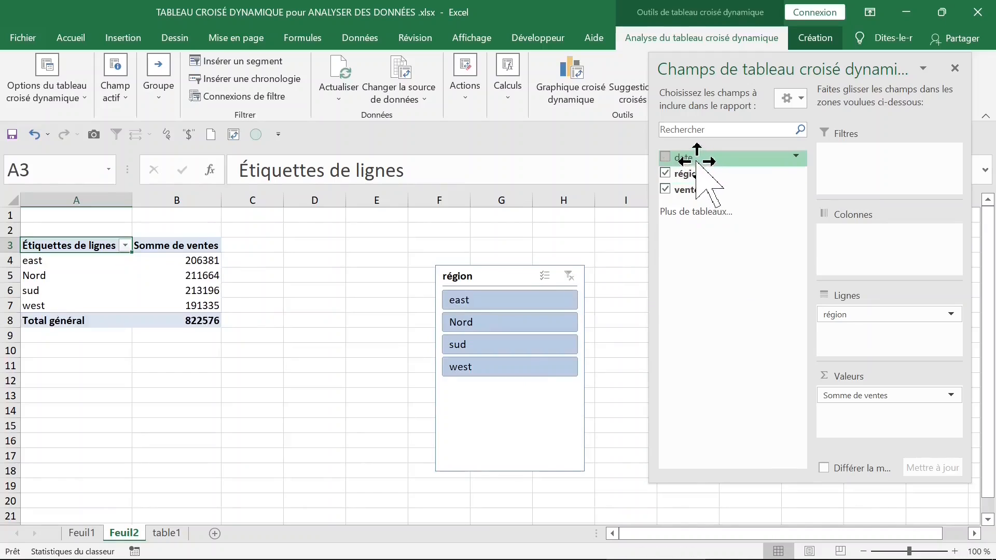
{"action": "left_click", "coordinate": [569, 284]}
{"action": "key", "text": "Delete"}
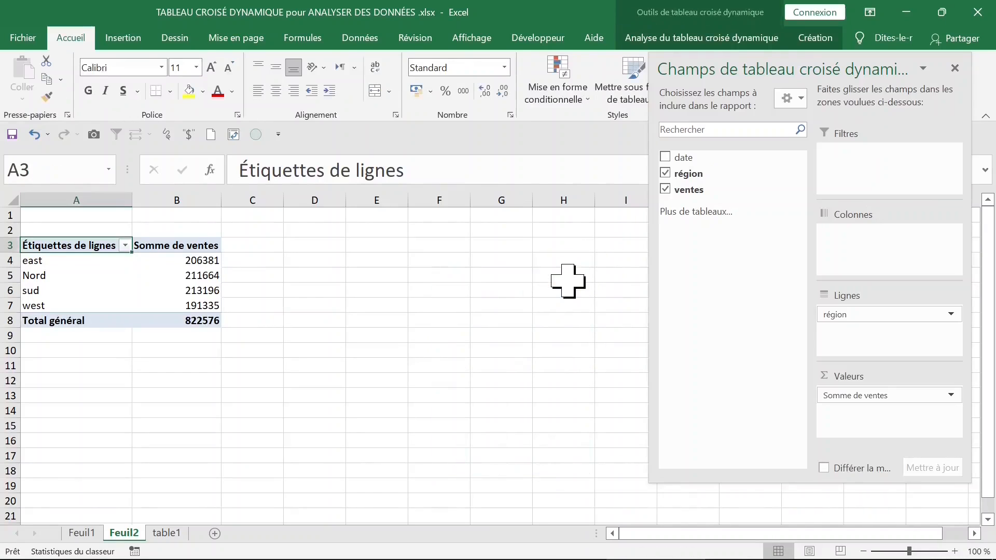
Add the date field under région in the rows area and ungroup the years into individual dates.
{"action": "left_click", "coordinate": [678, 158]}
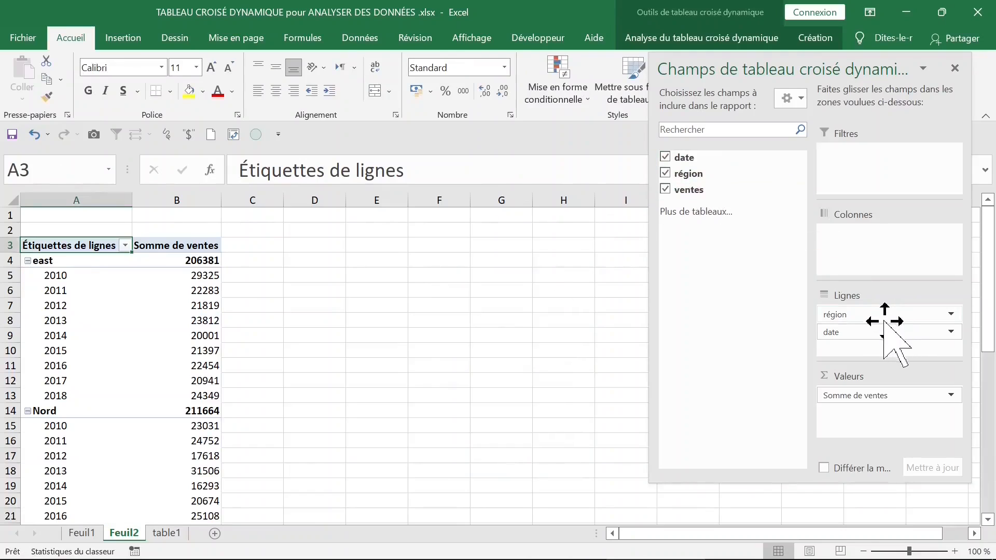
{"action": "left_click", "coordinate": [868, 334]}
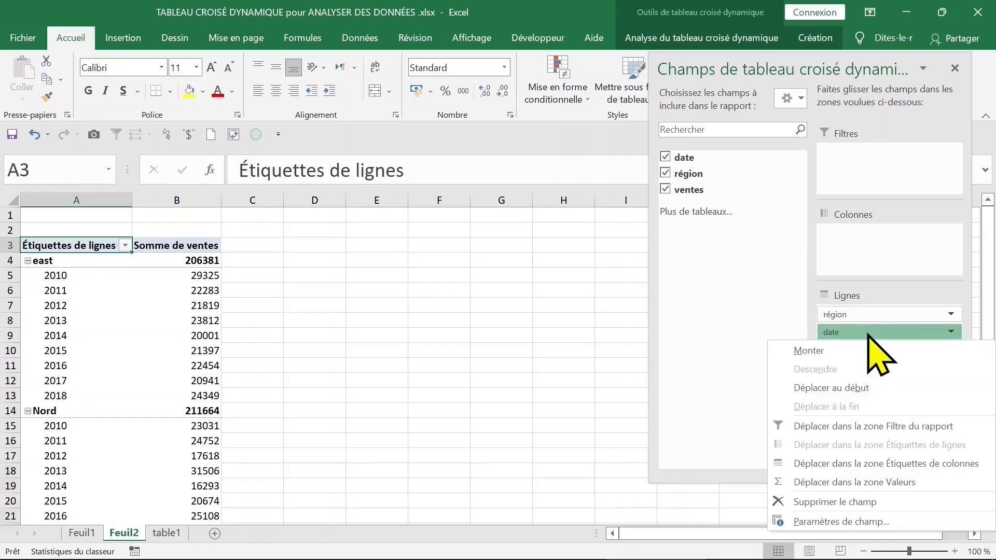
{"action": "left_click", "coordinate": [60, 306]}
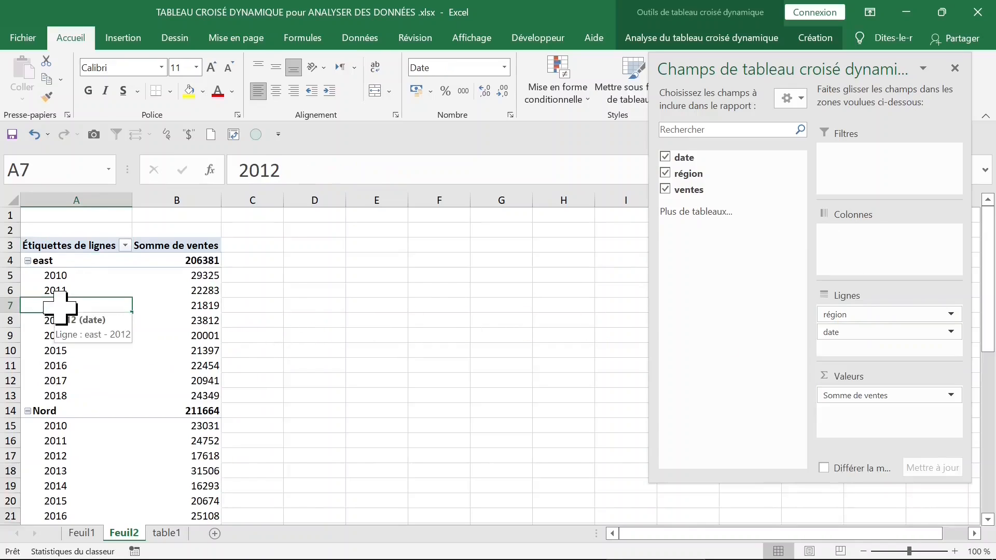
{"action": "right_click", "coordinate": [59, 307]}
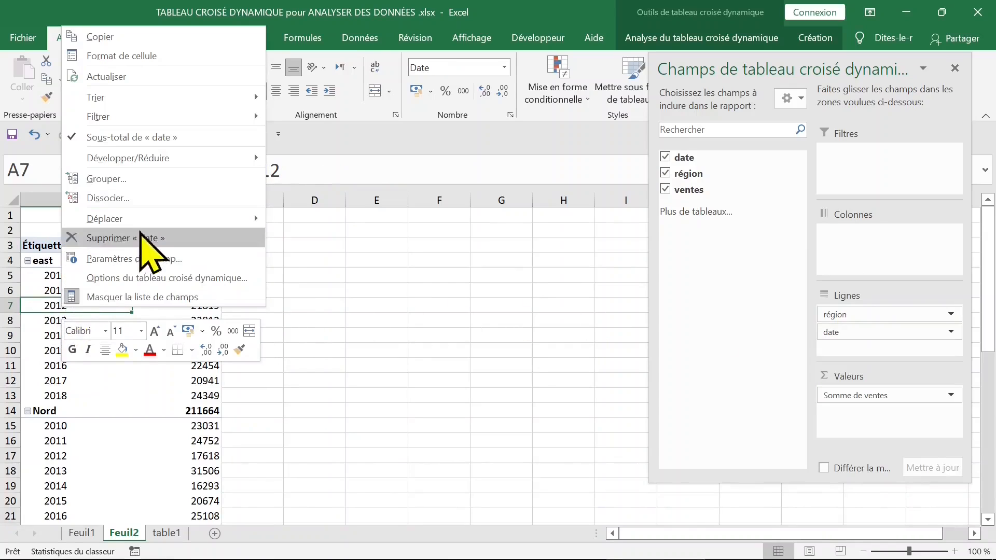
{"action": "left_click", "coordinate": [140, 199]}
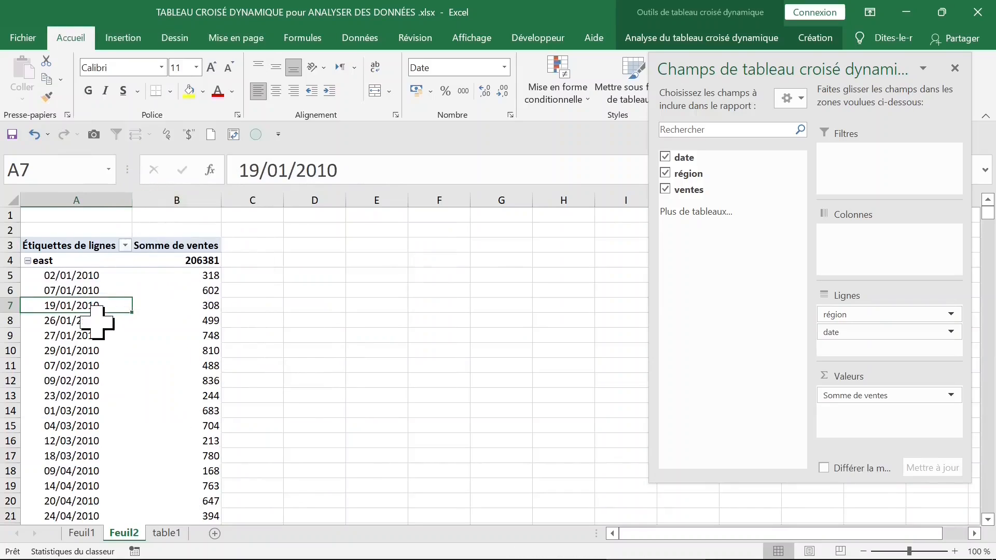
{"action": "left_click", "coordinate": [66, 351]}
{"action": "left_click", "coordinate": [174, 318]}
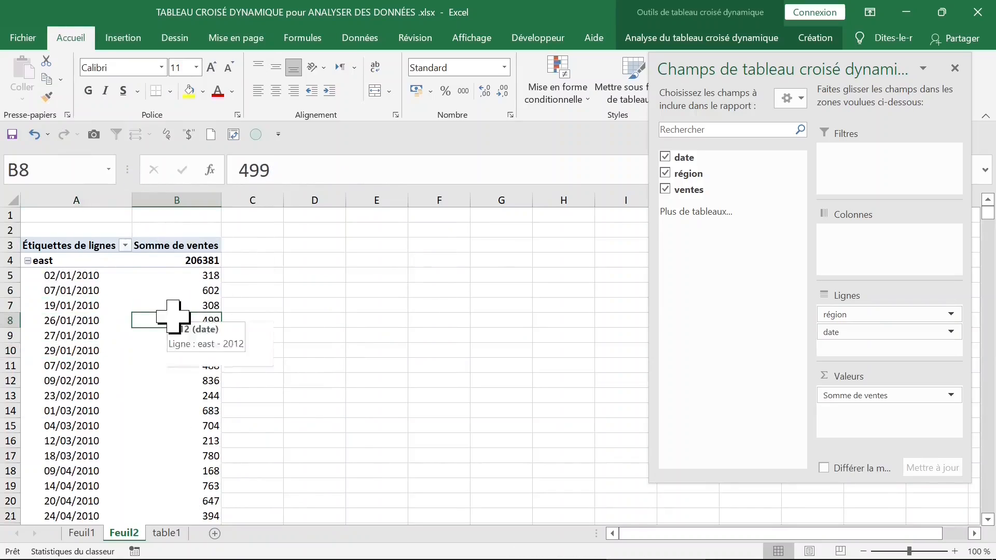
{"action": "left_click", "coordinate": [189, 285]}
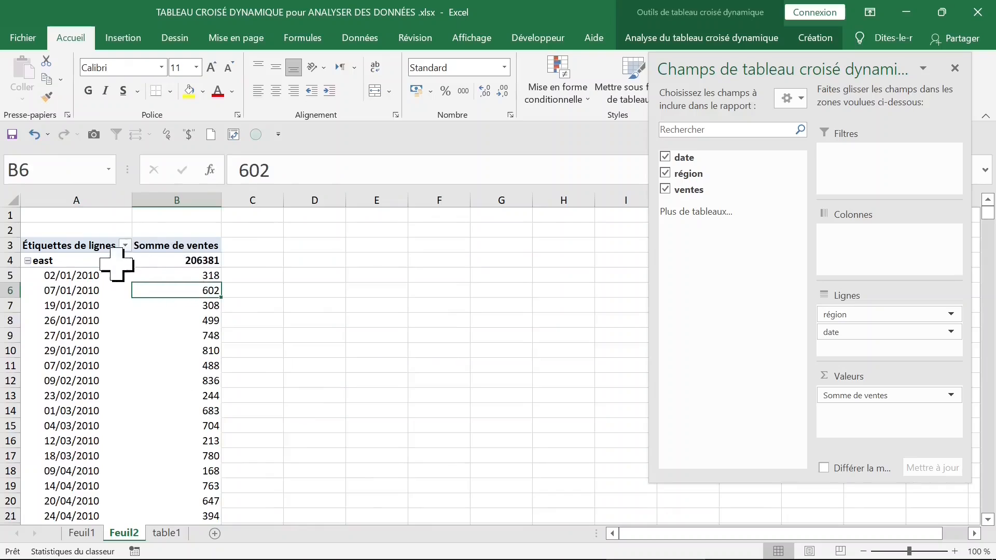
{"action": "left_click", "coordinate": [72, 264]}
{"action": "left_click", "coordinate": [78, 290]}
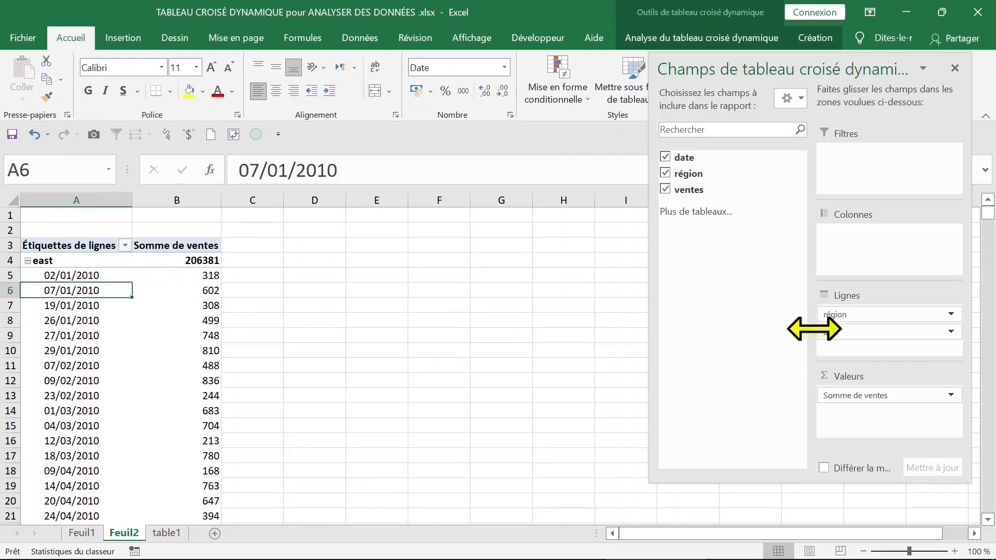
Move the région field from the rows area to the columns area of the pivot table.
{"action": "left_click_drag", "start_coordinate": [878, 316], "coordinate": [873, 255]}
{"action": "left_click", "coordinate": [317, 349]}
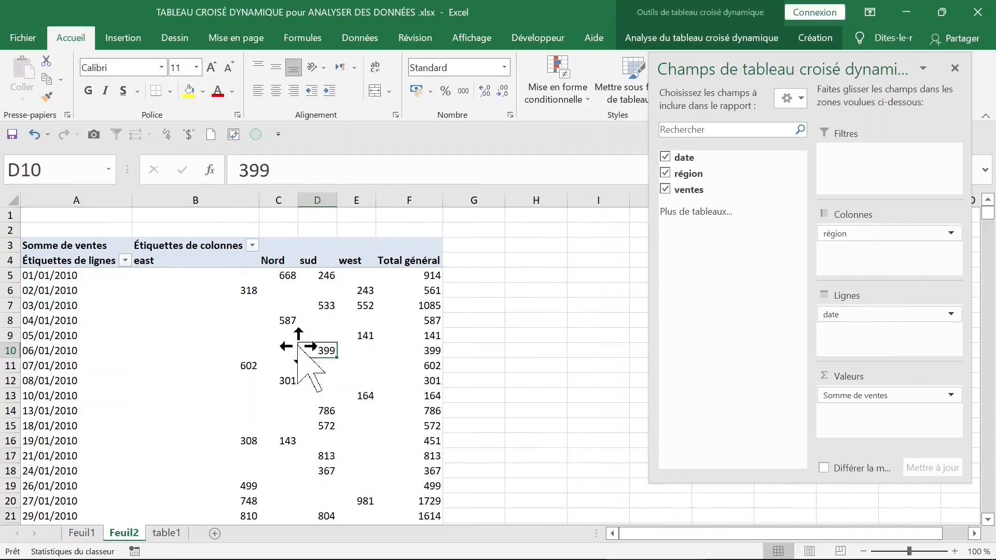
{"action": "left_click", "coordinate": [185, 369]}
{"action": "left_click", "coordinate": [56, 335]}
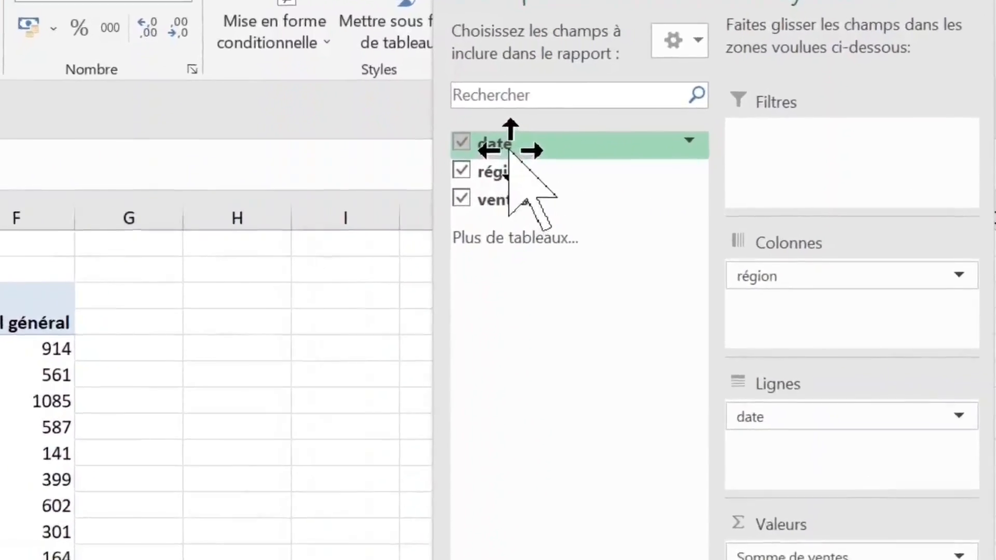
Add a timeline for the date field and enlarge it on the sheet.
{"action": "right_click", "coordinate": [691, 161]}
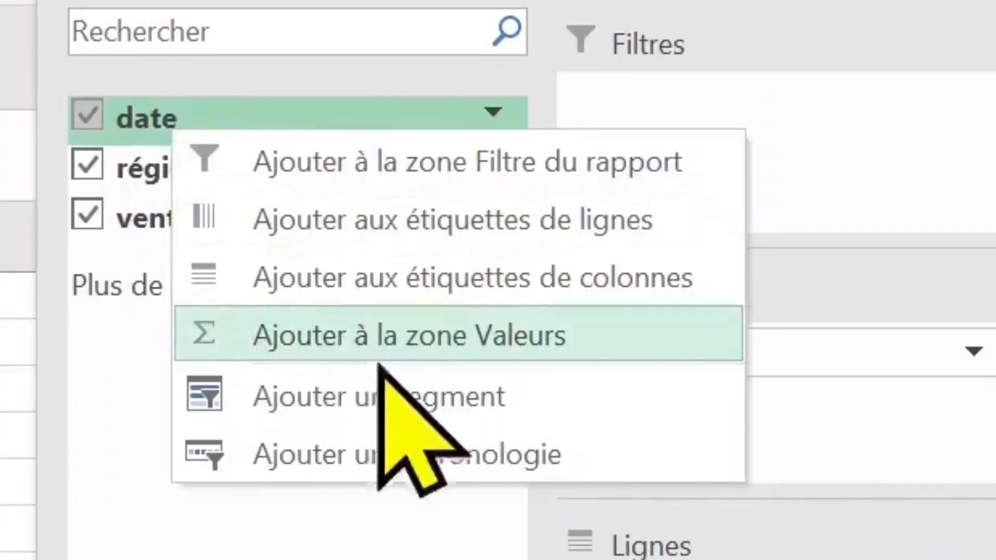
{"action": "left_click", "coordinate": [518, 431]}
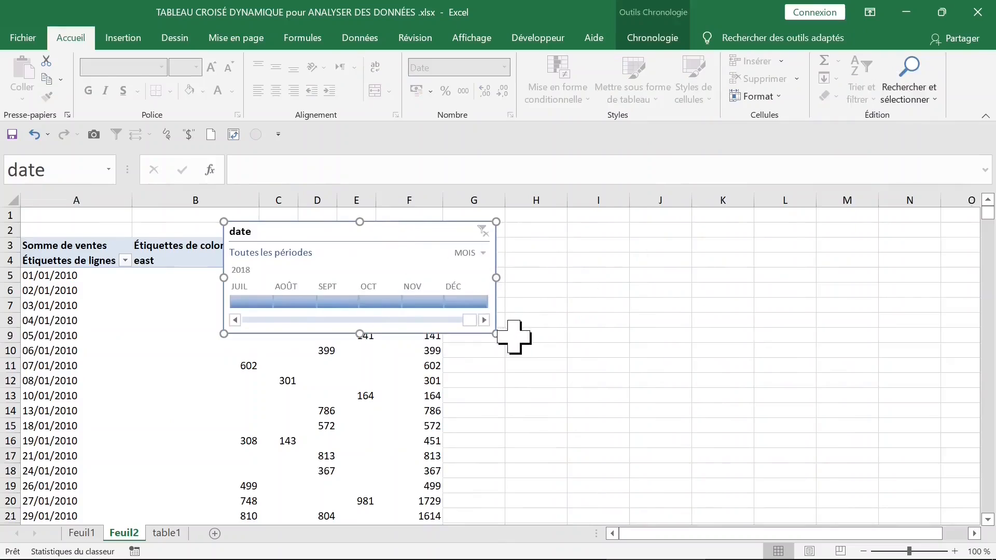
{"action": "left_click_drag", "start_coordinate": [498, 336], "coordinate": [702, 362]}
Set the date timeline's time level to years (ANNÉES) and filter the pivot table to 2011.
{"action": "left_click", "coordinate": [730, 428]}
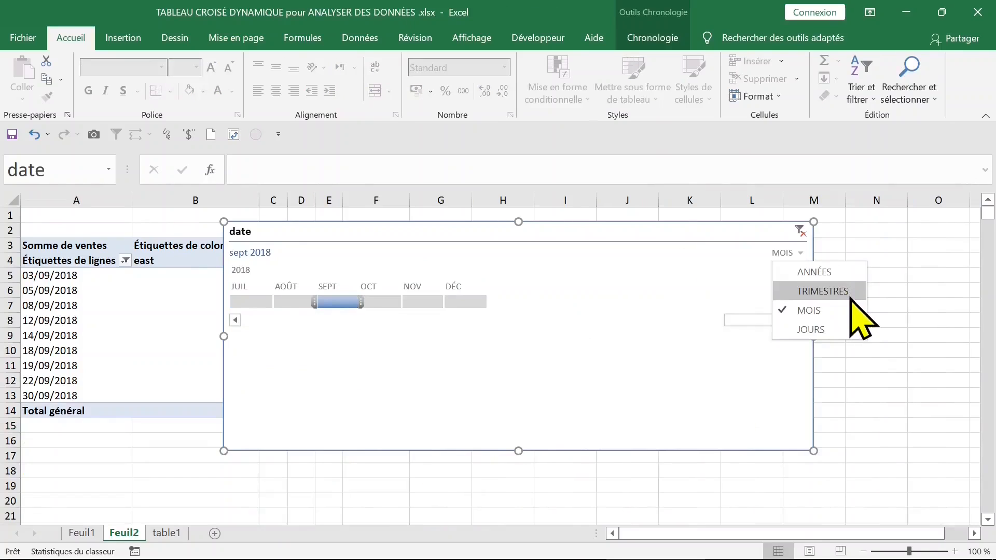
{"action": "left_click", "coordinate": [825, 272]}
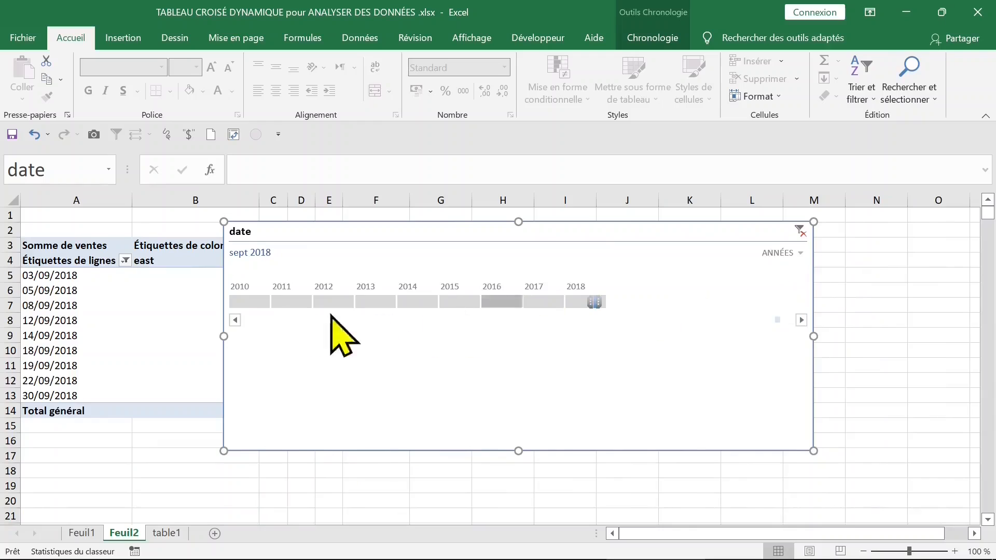
{"action": "left_click", "coordinate": [289, 304]}
Shrink the date timeline and move it clear of the pivot table, over the empty columns beside it.
{"action": "left_click_drag", "start_coordinate": [374, 230], "coordinate": [674, 195]}
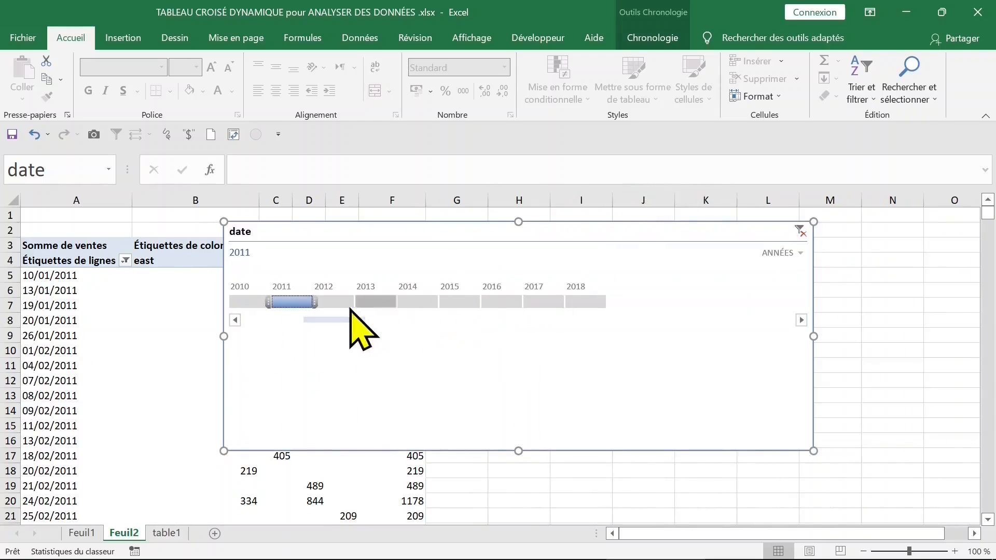
{"action": "left_click_drag", "start_coordinate": [815, 452], "coordinate": [457, 392]}
{"action": "left_click_drag", "start_coordinate": [322, 229], "coordinate": [677, 209]}
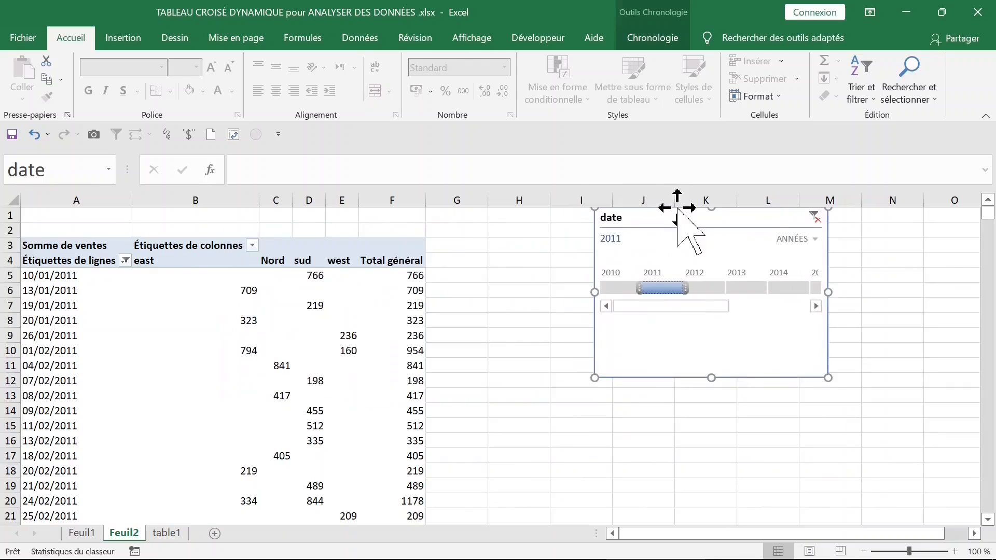
Filter the pivot table with the timeline by single years, finishing with the 2011–2013 range.
{"action": "left_click", "coordinate": [706, 289]}
{"action": "left_click", "coordinate": [745, 288]}
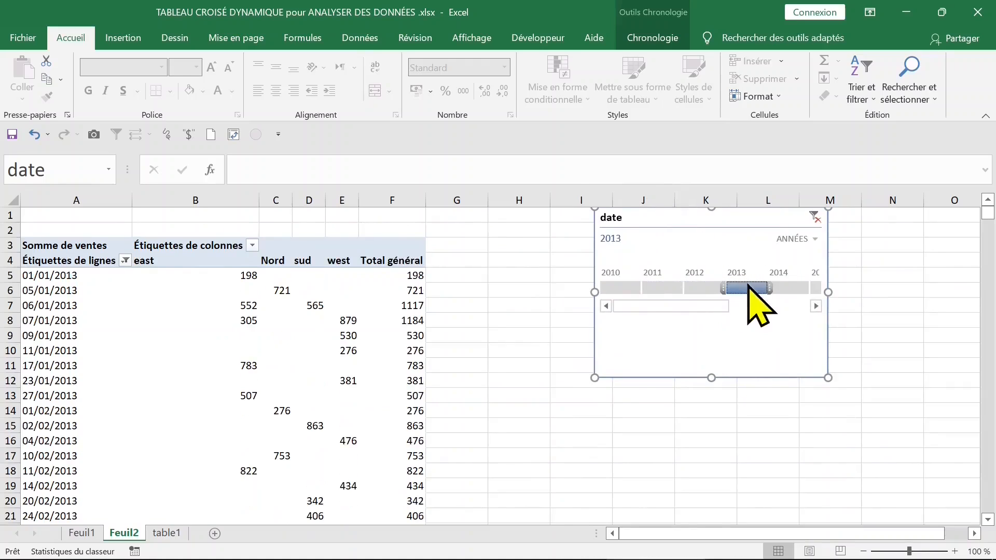
{"action": "left_click", "coordinate": [663, 288]}
{"action": "left_click_drag", "start_coordinate": [661, 290], "coordinate": [746, 290]}
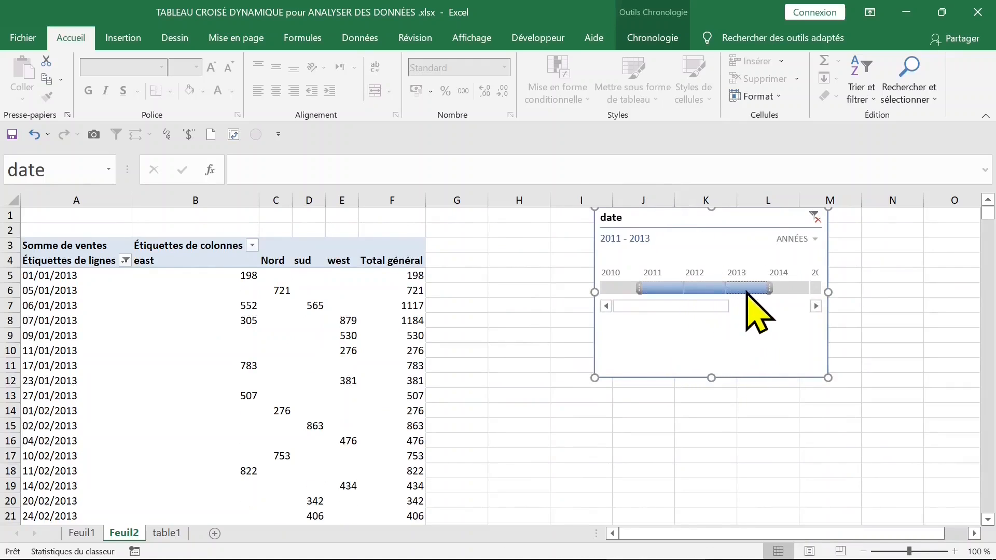
Select the 2010–2014 range on the timeline and widen the timeline to show more years.
{"action": "left_click", "coordinate": [619, 289]}
{"action": "left_click_drag", "start_coordinate": [621, 289], "coordinate": [775, 292]}
{"action": "left_click_drag", "start_coordinate": [844, 295], "coordinate": [945, 292]}
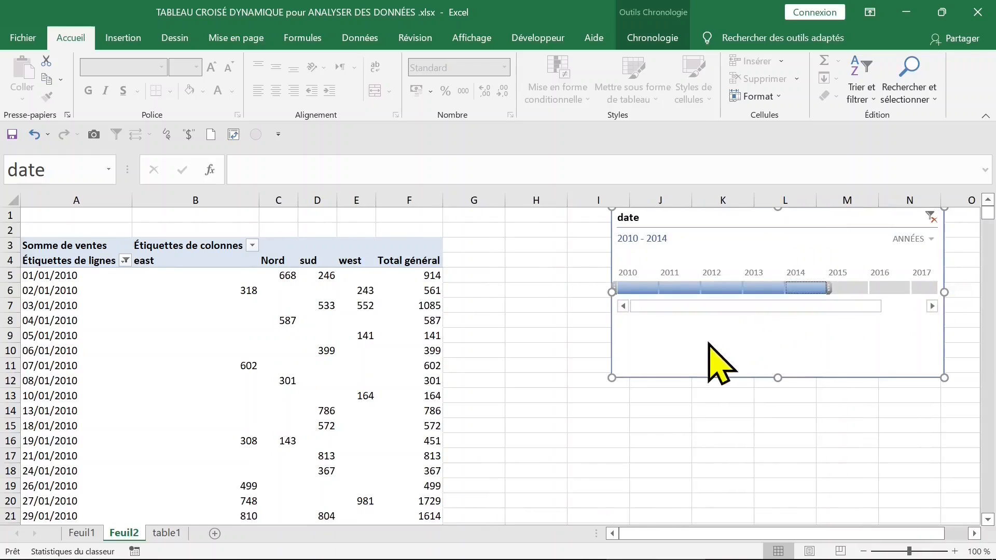
Filter the pivot table by one year at a time on the timeline: 2010, 2017, 2010 again and 2012.
{"action": "left_click", "coordinate": [641, 289]}
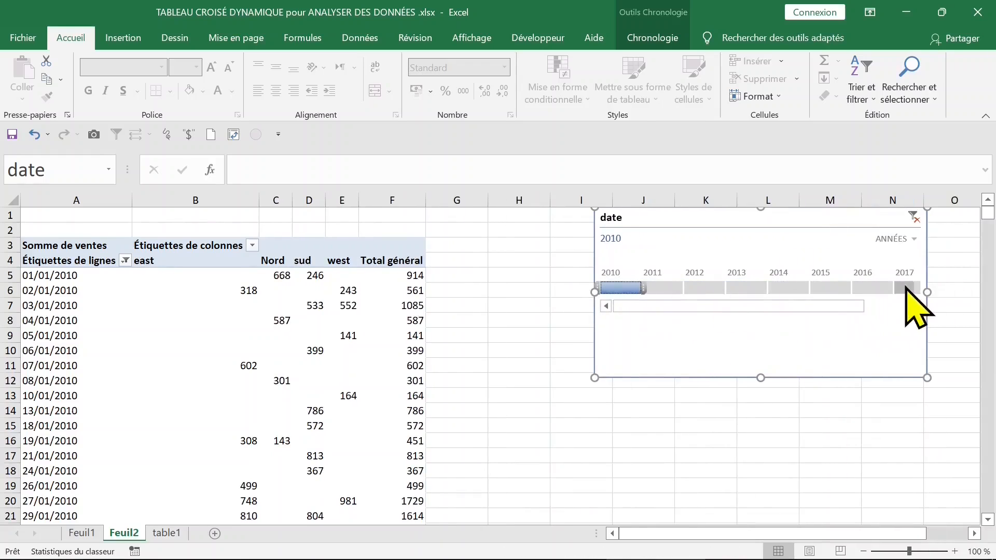
{"action": "left_click", "coordinate": [909, 288]}
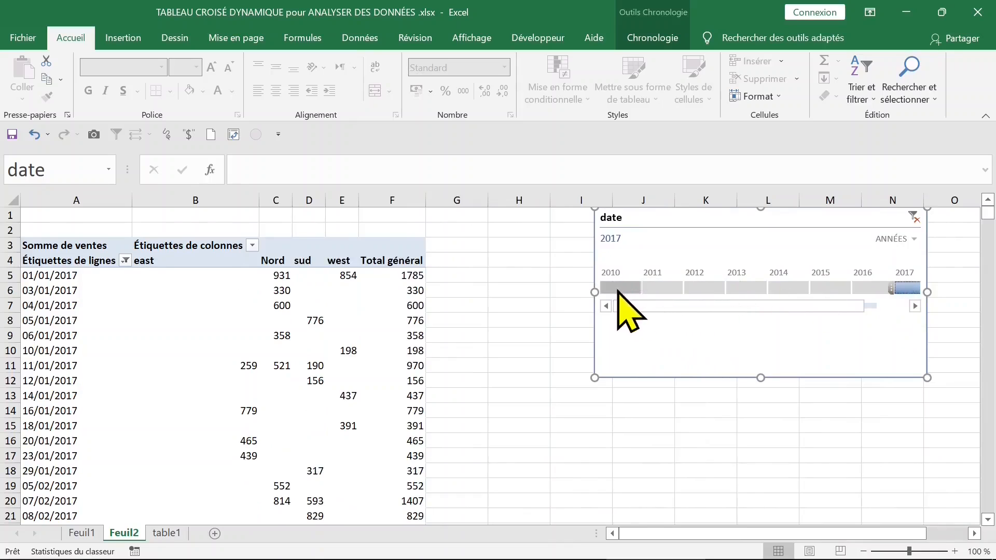
{"action": "left_click", "coordinate": [619, 289]}
{"action": "left_click", "coordinate": [693, 293]}
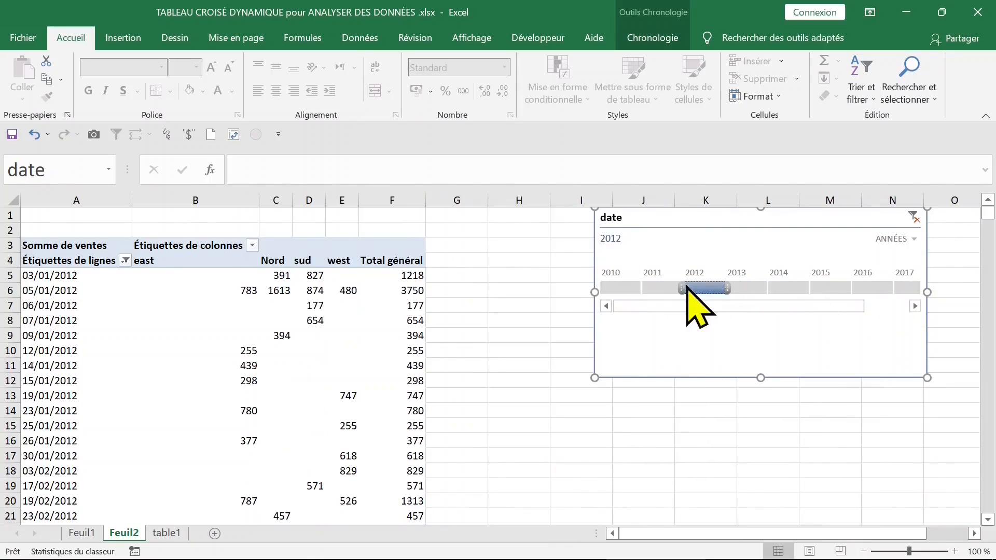
Clear the date timeline's filter and delete the timeline.
{"action": "left_click", "coordinate": [913, 217]}
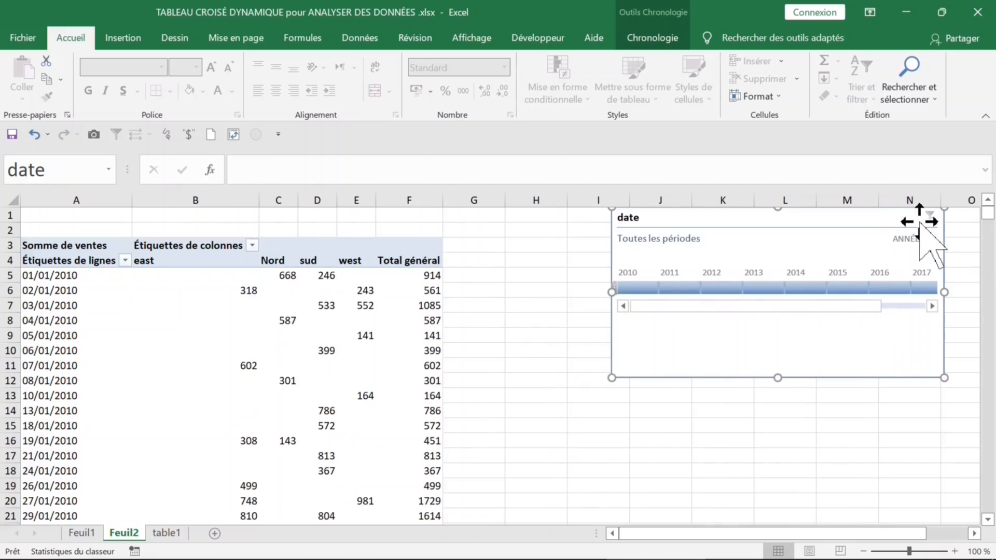
{"action": "key", "text": "Delete"}
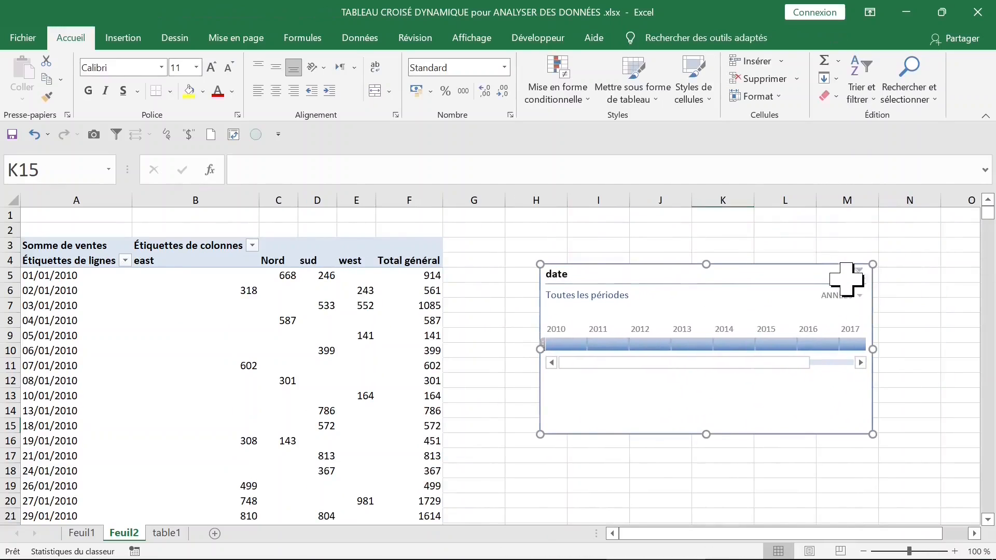
Set the pivot table options to display 0 in empty cells.
{"action": "left_click", "coordinate": [370, 326]}
{"action": "left_click", "coordinate": [243, 322]}
{"action": "left_click", "coordinate": [191, 306]}
{"action": "left_click", "coordinate": [187, 334]}
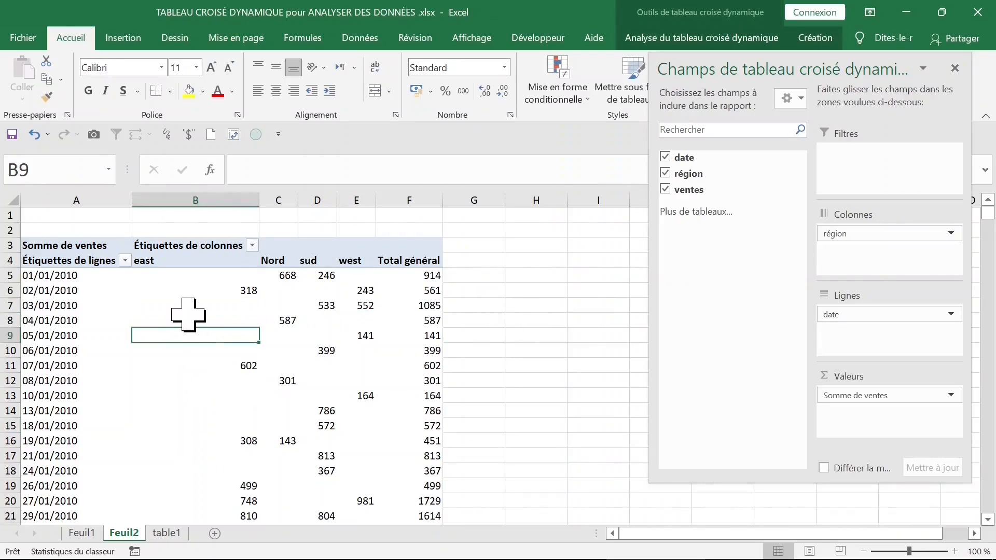
{"action": "right_click", "coordinate": [195, 277]}
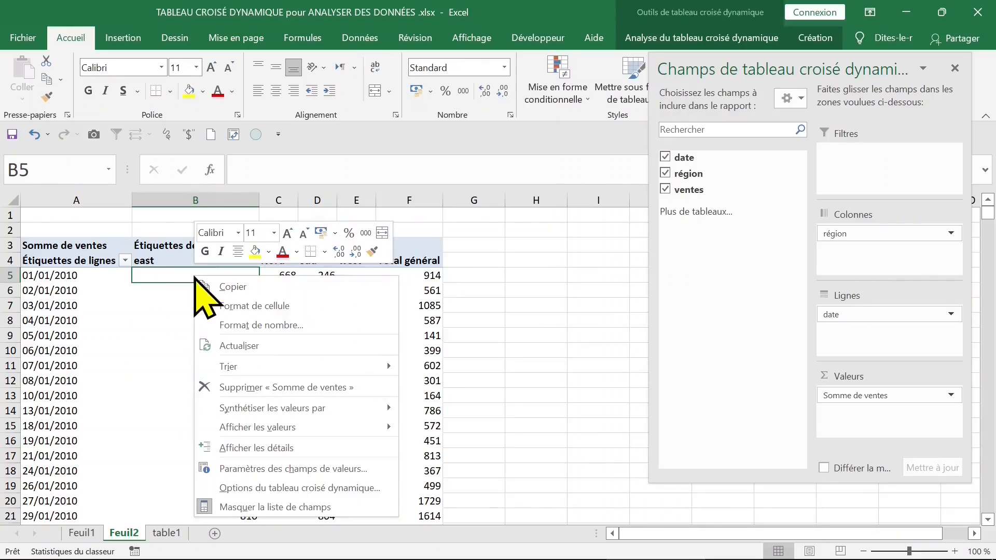
{"action": "left_click", "coordinate": [294, 491]}
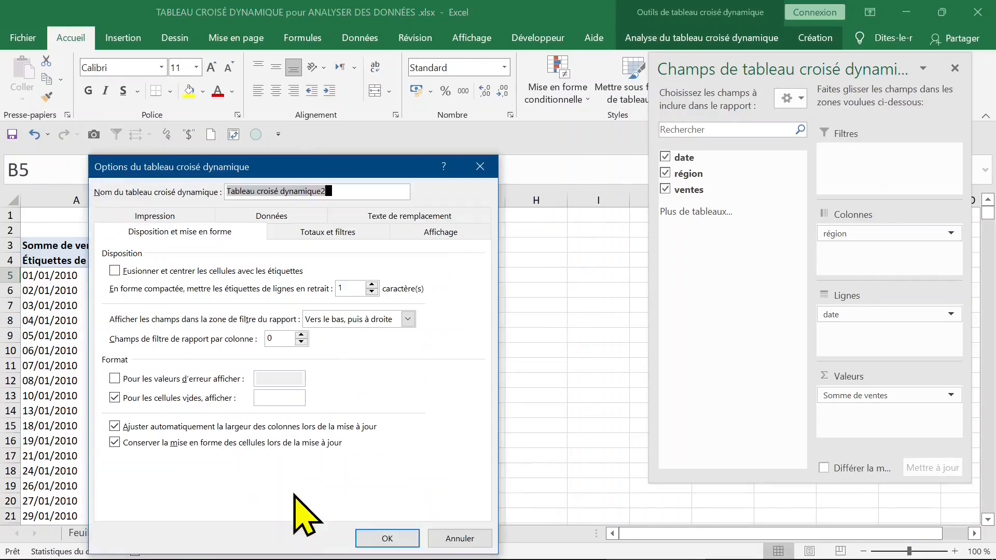
{"action": "left_click", "coordinate": [295, 398]}
{"action": "type", "text": "0"}
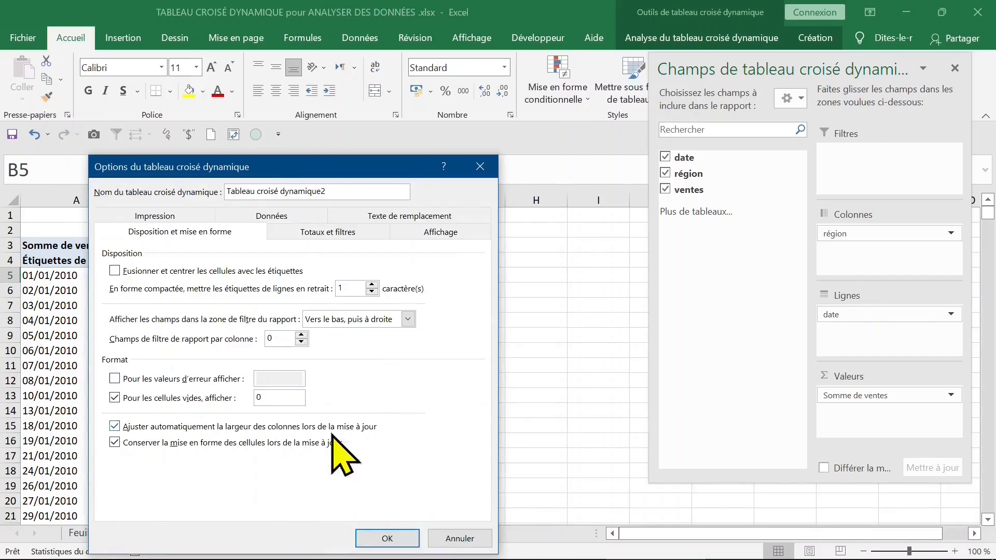
{"action": "left_click", "coordinate": [388, 538]}
{"action": "left_click", "coordinate": [540, 365]}
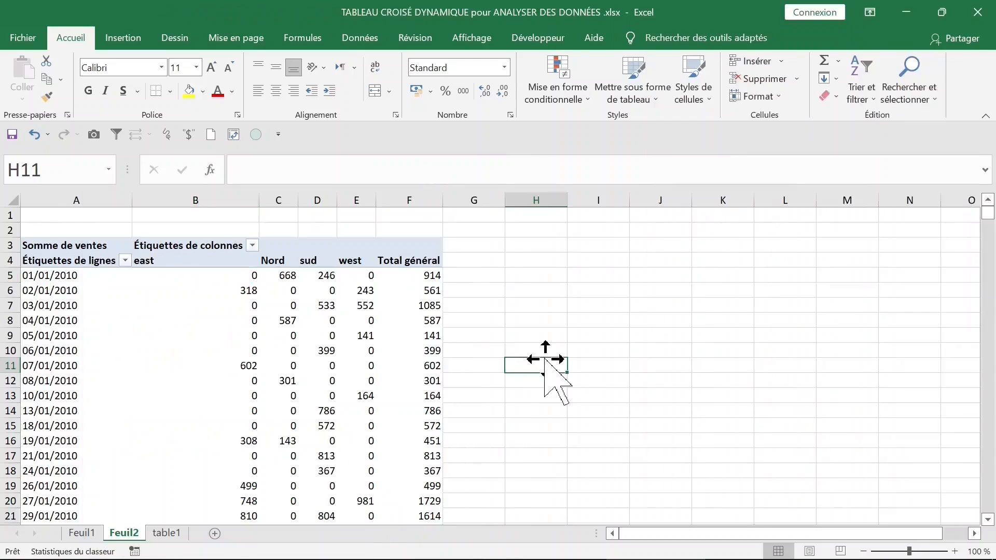
Look through the zero-filled rows further down the pivot table and close the field list.
{"action": "left_click", "coordinate": [258, 350]}
{"action": "scroll", "coordinate": [257, 350], "scroll_direction": "down", "scroll_amount": 17}
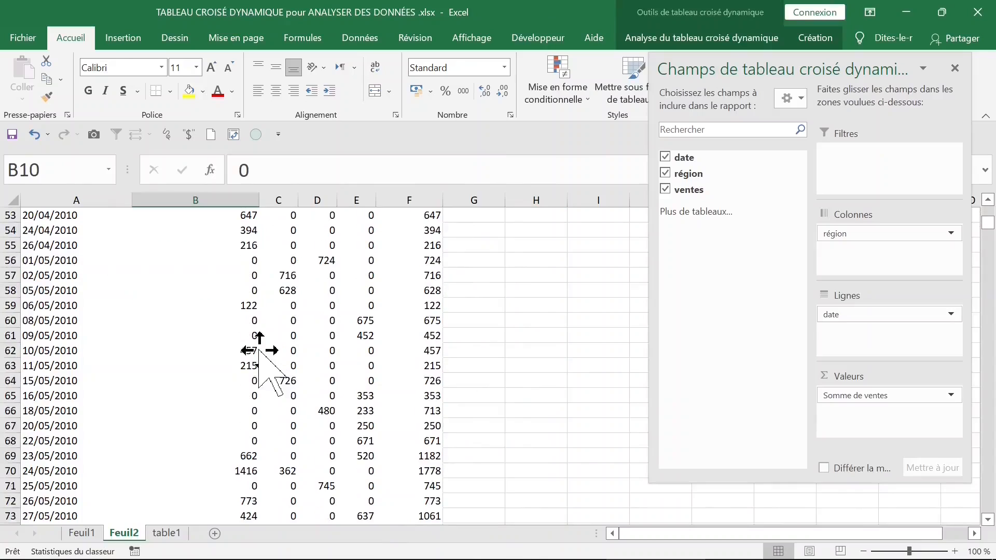
{"action": "scroll", "coordinate": [259, 351], "scroll_direction": "down", "scroll_amount": 8}
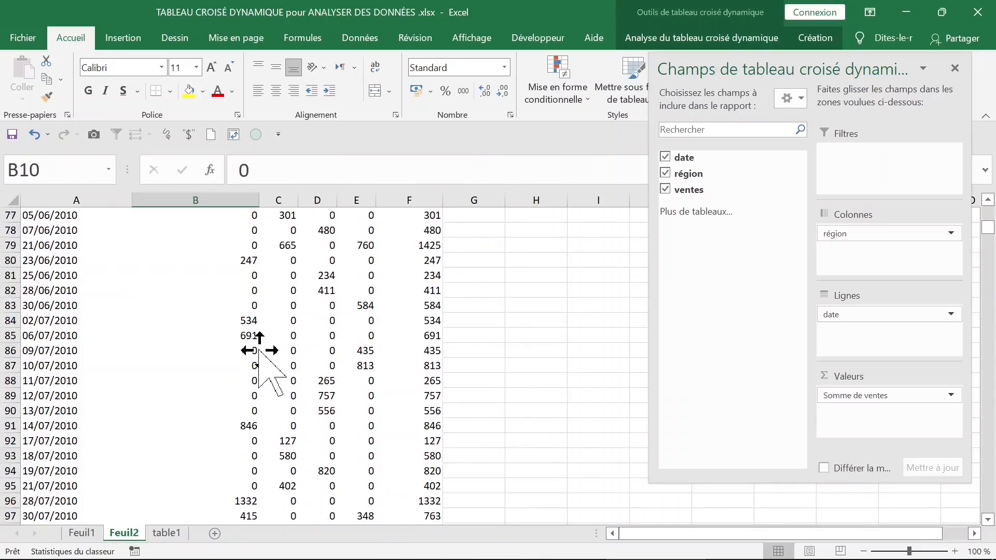
{"action": "left_click", "coordinate": [955, 67]}
Group the date row labels by Trimestres and Années, leaving Mois out of the grouping.
{"action": "left_click", "coordinate": [124, 285]}
{"action": "left_click", "coordinate": [60, 277]}
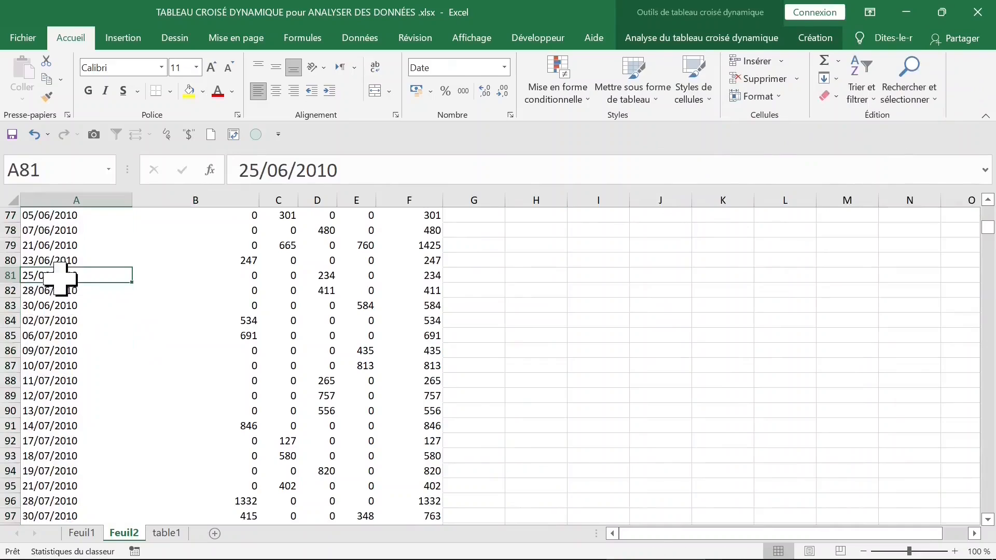
{"action": "left_click", "coordinate": [639, 43]}
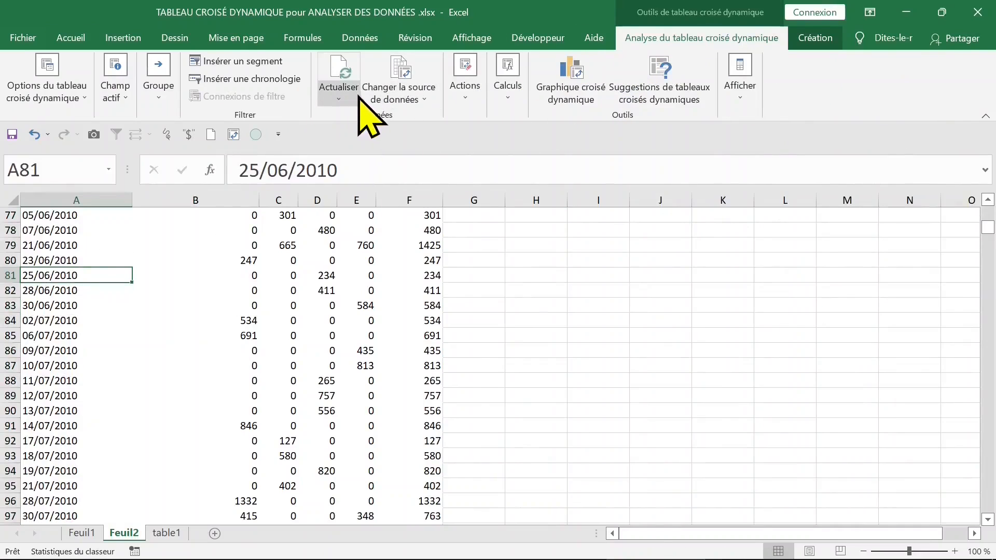
{"action": "left_click", "coordinate": [163, 95]}
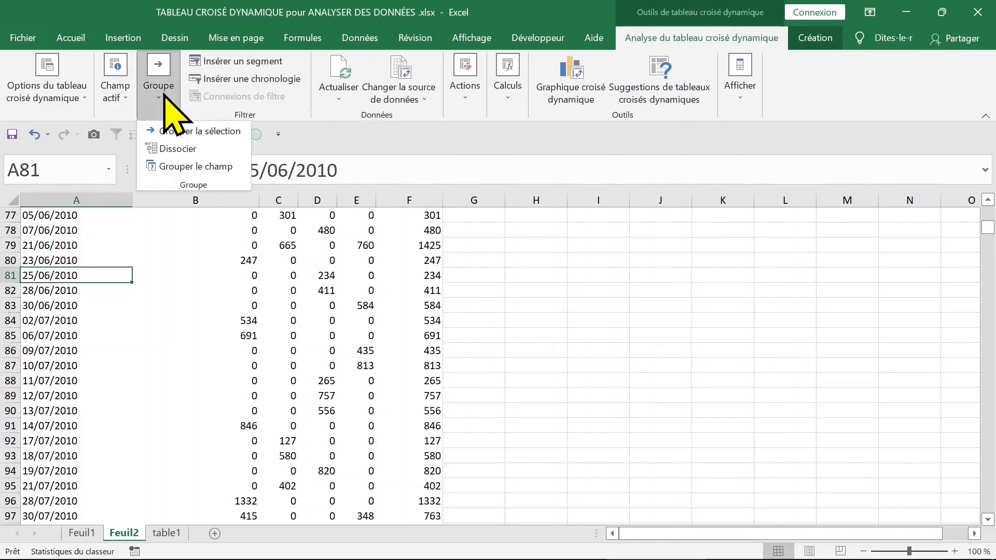
{"action": "left_click", "coordinate": [223, 166]}
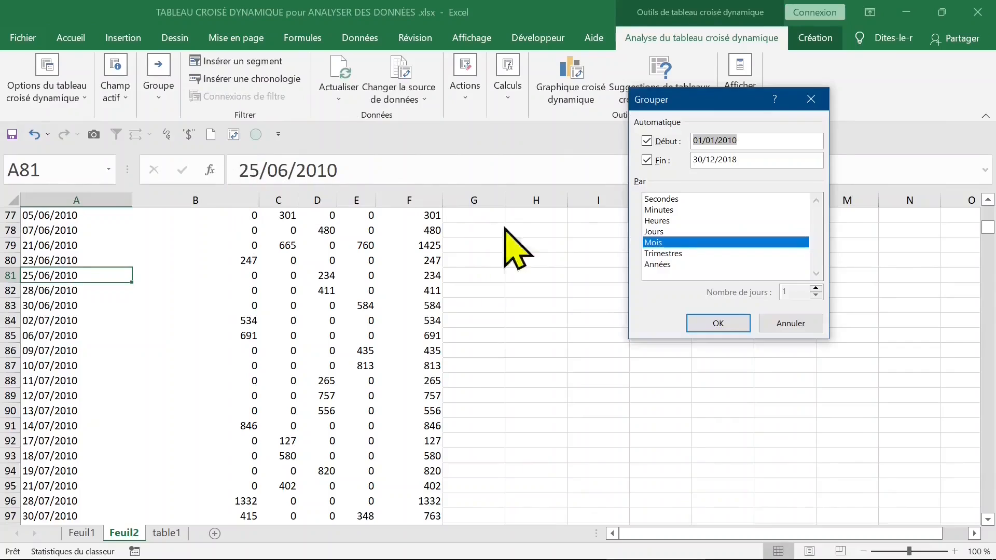
{"action": "left_click", "coordinate": [673, 254]}
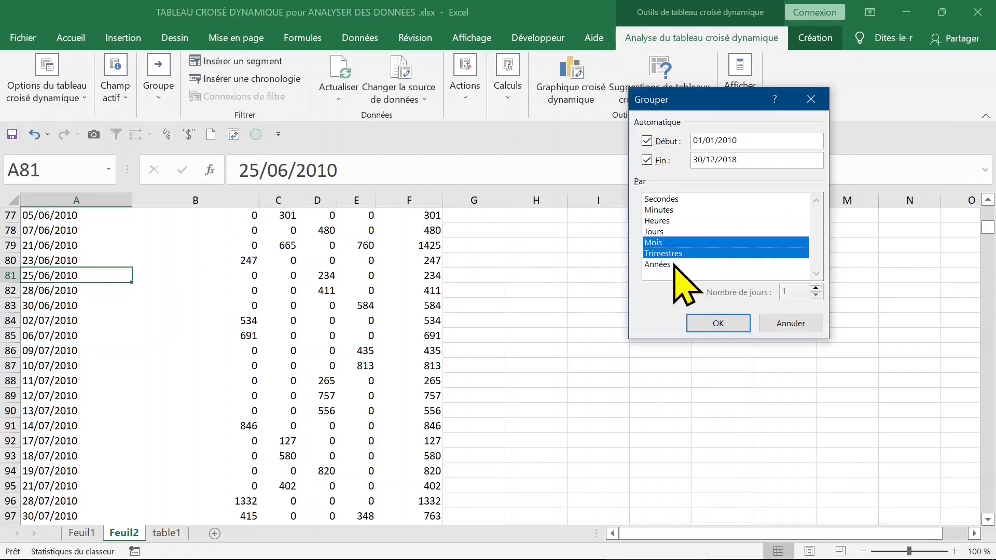
{"action": "left_click", "coordinate": [674, 264]}
{"action": "left_click", "coordinate": [669, 243]}
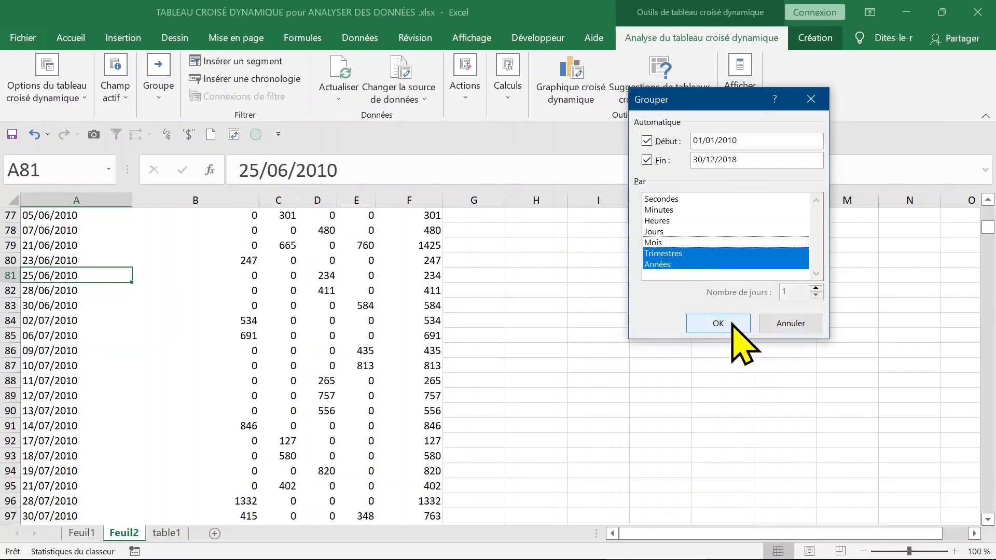
{"action": "left_click", "coordinate": [733, 324]}
Return to the top of the sheet and show the pivot table's field list again.
{"action": "left_click", "coordinate": [247, 322]}
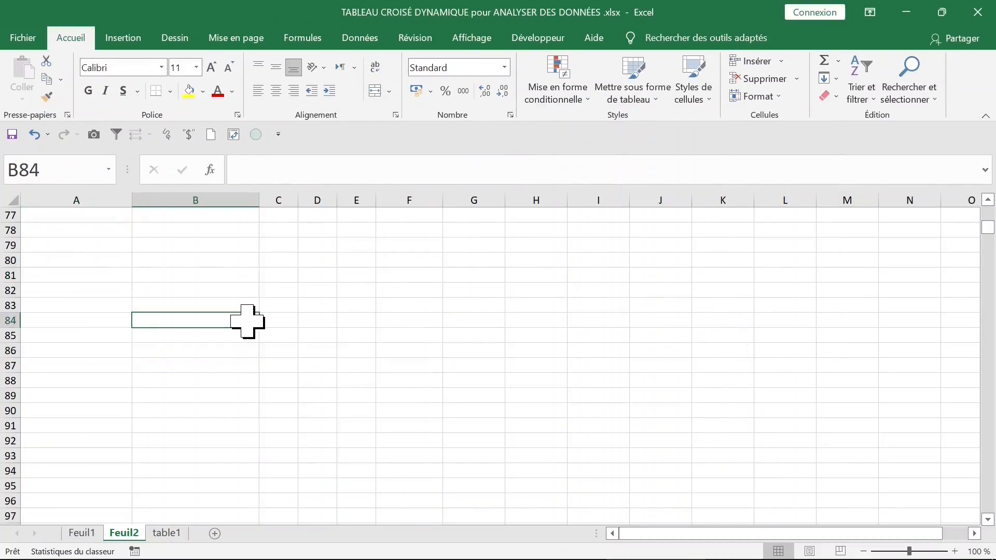
{"action": "key", "text": "ctrl+Home"}
{"action": "left_click", "coordinate": [107, 301]}
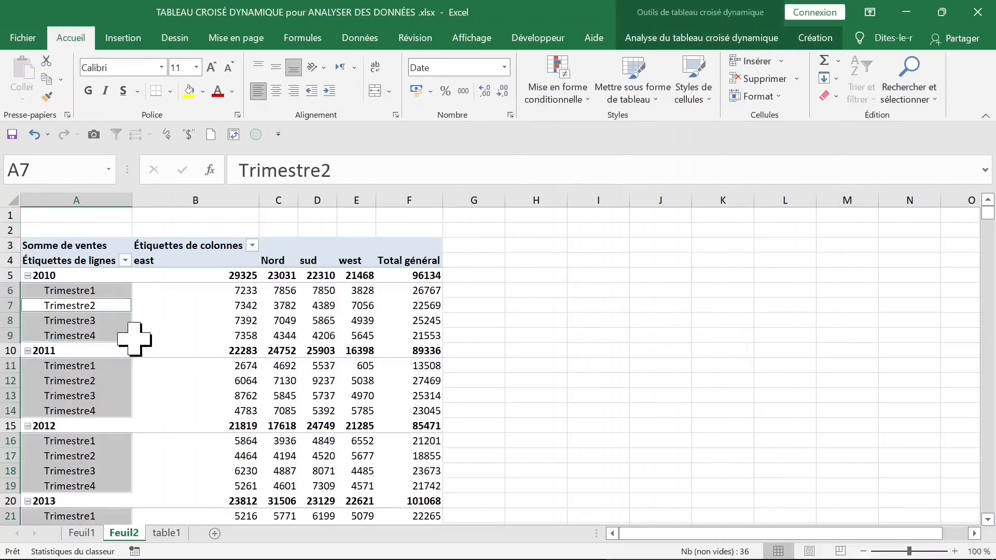
{"action": "left_click", "coordinate": [133, 337]}
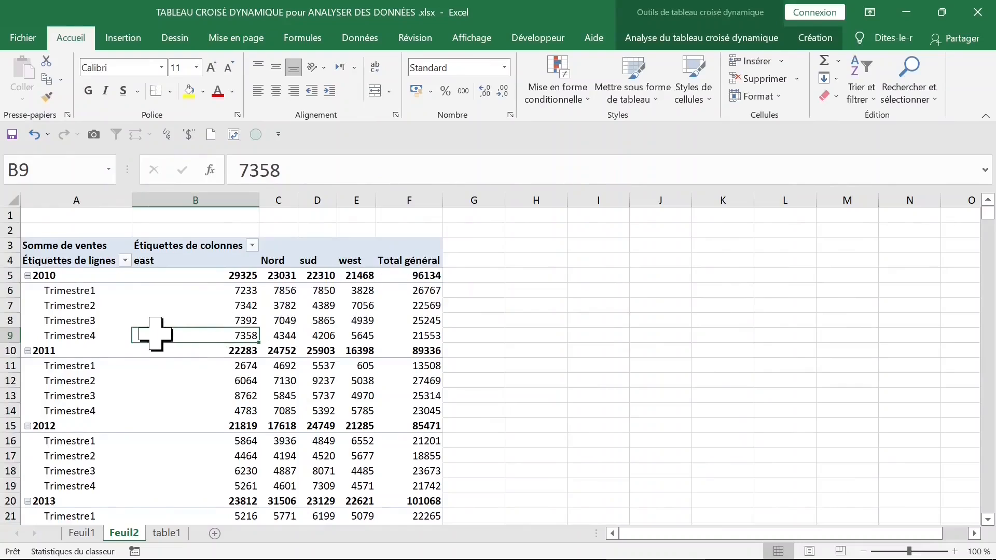
{"action": "left_click", "coordinate": [233, 316]}
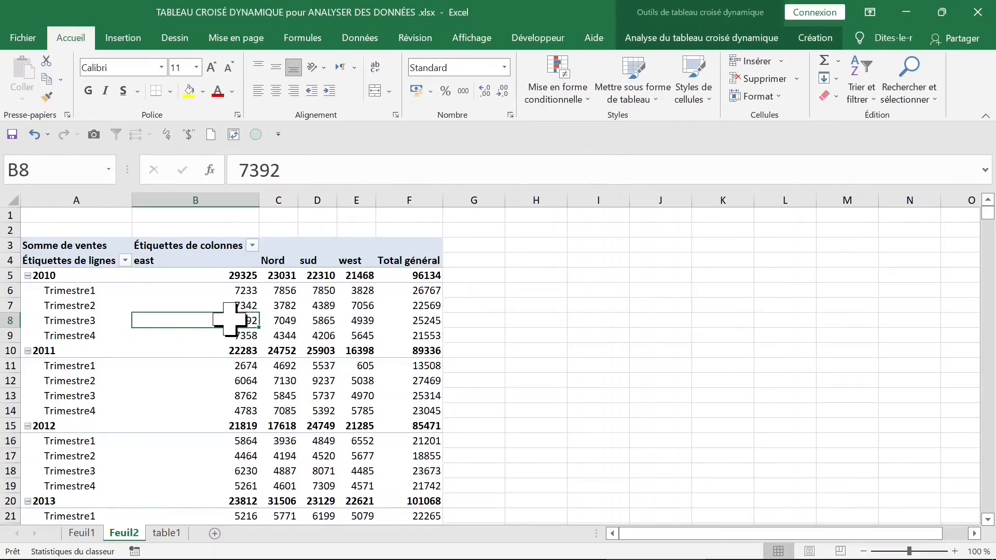
{"action": "right_click", "coordinate": [229, 319]}
{"action": "left_click", "coordinate": [285, 307]}
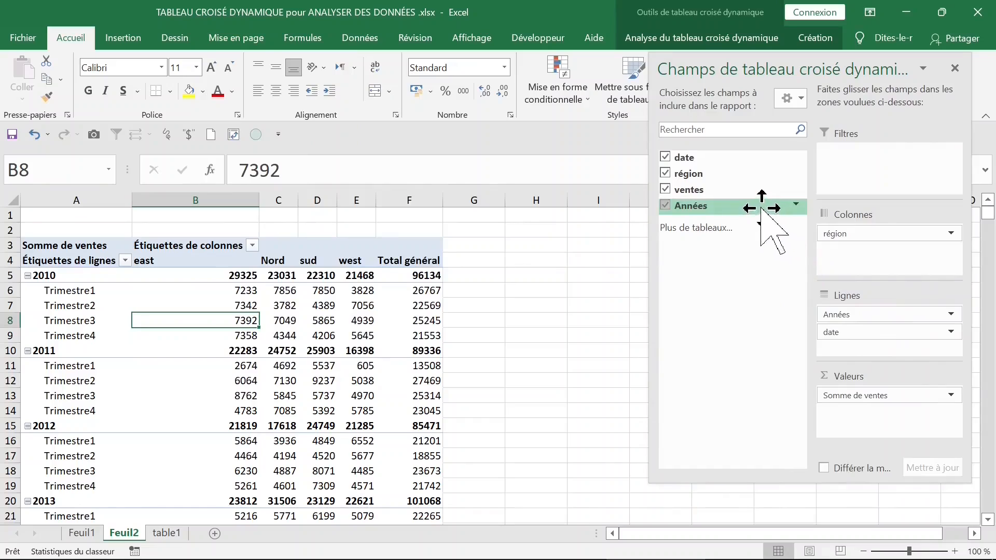
{"action": "left_click", "coordinate": [535, 320]}
{"action": "left_click", "coordinate": [314, 305]}
{"action": "left_click", "coordinate": [140, 308]}
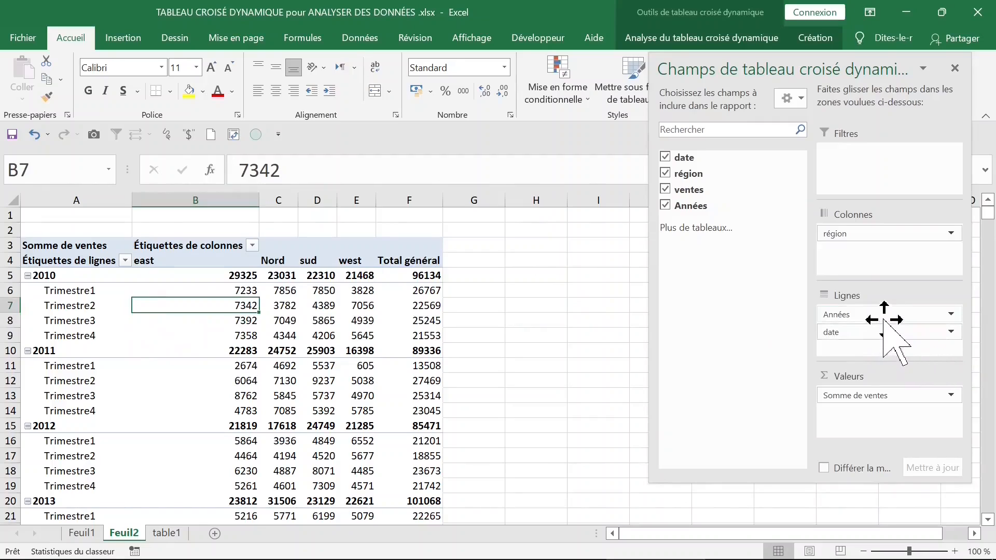
Try Années in the columns with région in the rows, and try all three in the rows, ordered région, Années, date.
{"action": "left_click_drag", "start_coordinate": [883, 317], "coordinate": [850, 313]}
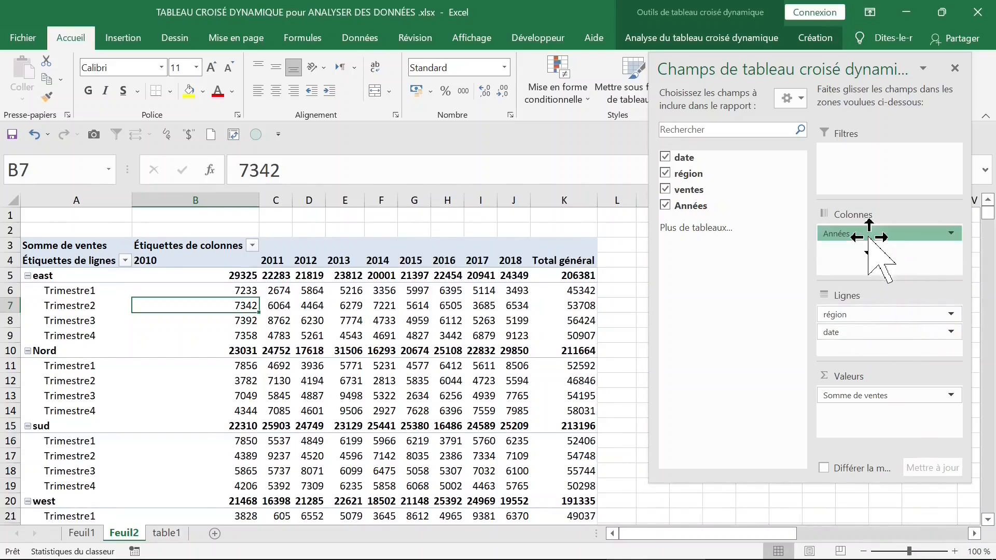
{"action": "left_click_drag", "start_coordinate": [869, 238], "coordinate": [868, 313]}
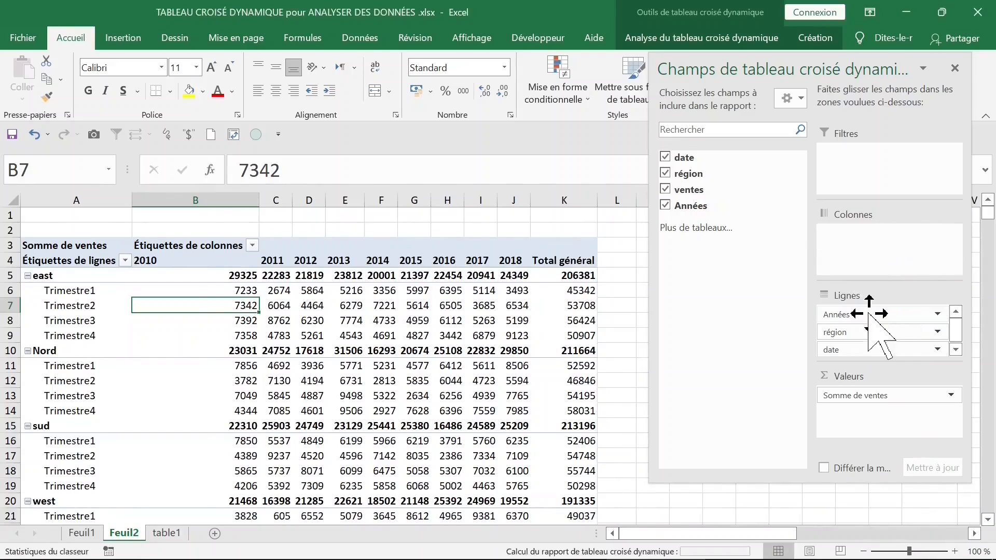
{"action": "left_click_drag", "start_coordinate": [877, 335], "coordinate": [877, 310]}
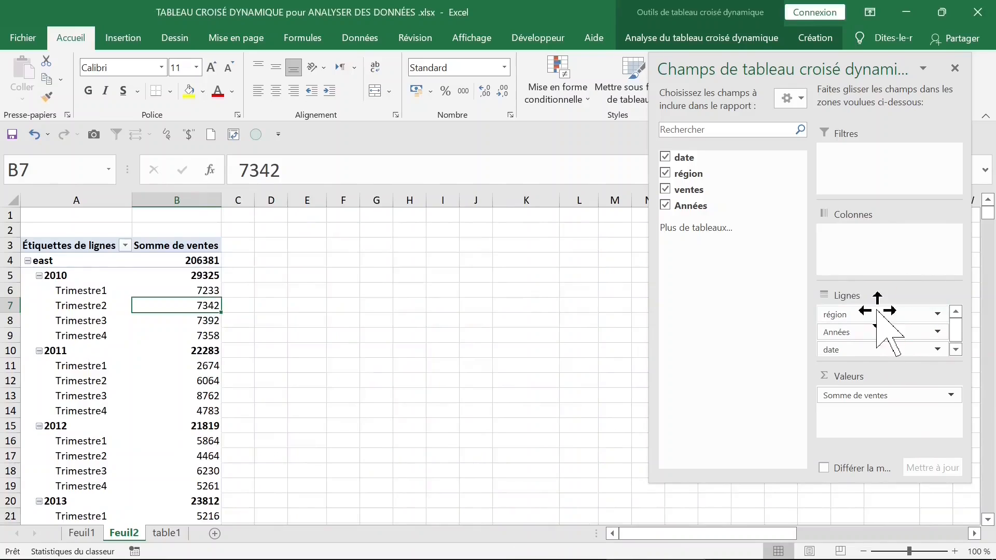
{"action": "left_click", "coordinate": [106, 310]}
{"action": "left_click", "coordinate": [268, 307]}
{"action": "left_click", "coordinate": [127, 307]}
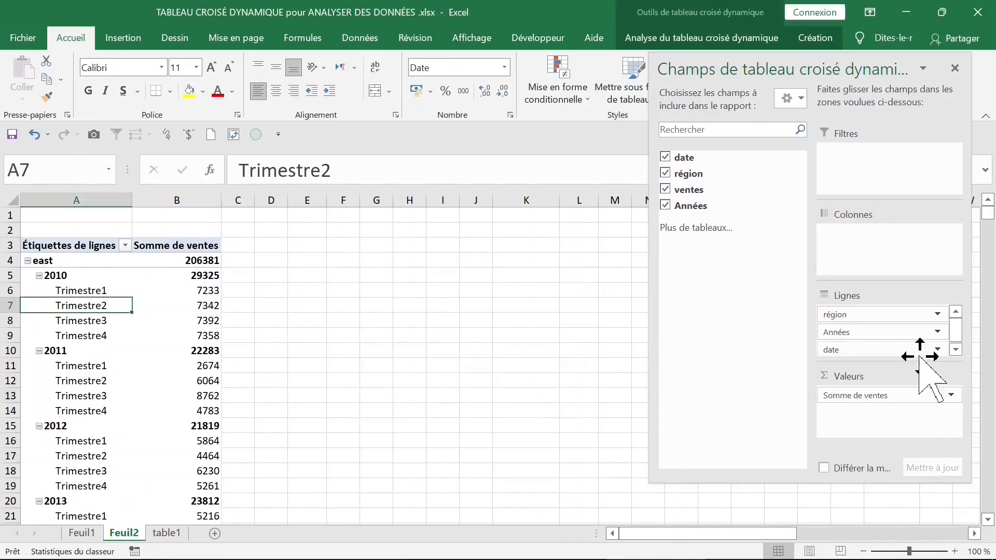
Move the région field back from the rows area to the columns area.
{"action": "left_click_drag", "start_coordinate": [882, 316], "coordinate": [885, 250]}
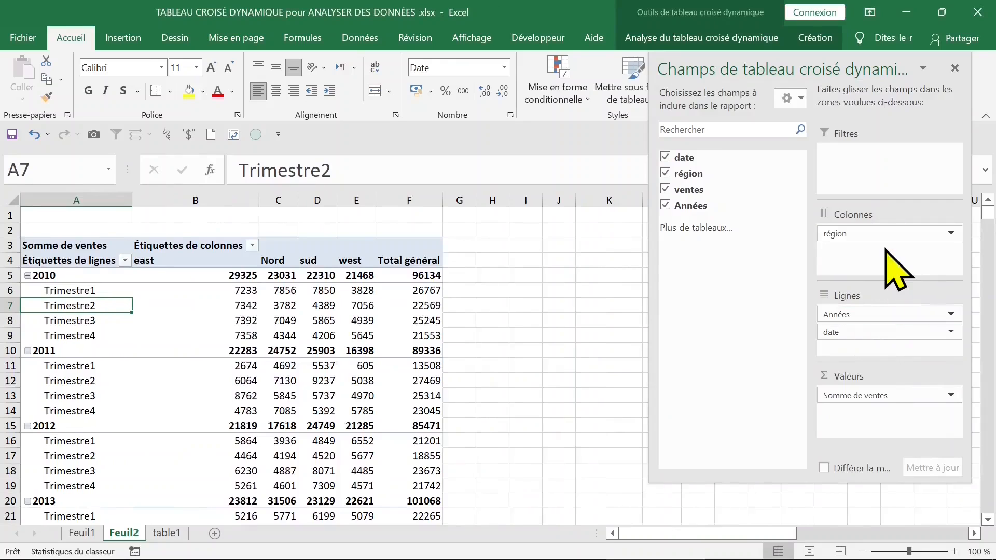
{"action": "left_click", "coordinate": [361, 336]}
{"action": "left_click", "coordinate": [162, 380]}
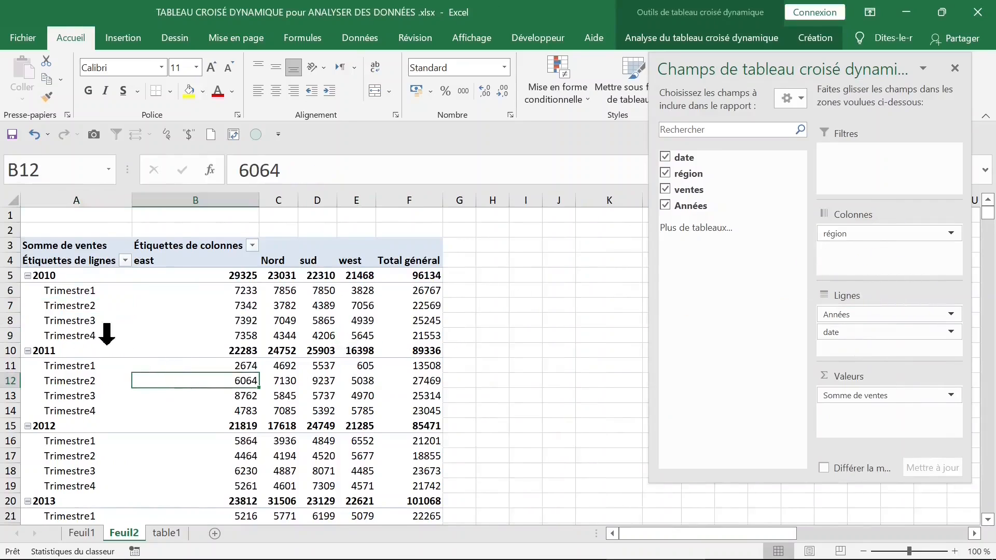
{"action": "left_click", "coordinate": [69, 297]}
{"action": "left_click", "coordinate": [394, 350]}
Place date above Années in the rows area so the years are nested under each quarter.
{"action": "left_click_drag", "start_coordinate": [899, 332], "coordinate": [889, 311]}
{"action": "left_click", "coordinate": [92, 307]}
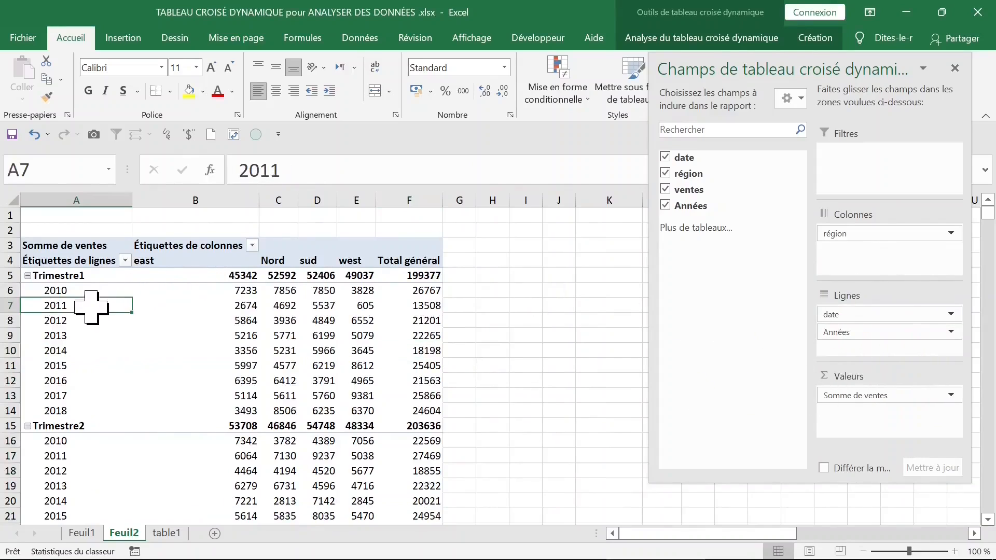
{"action": "left_click", "coordinate": [178, 356]}
{"action": "left_click", "coordinate": [470, 382]}
{"action": "left_click", "coordinate": [272, 364]}
{"action": "left_click", "coordinate": [71, 366]}
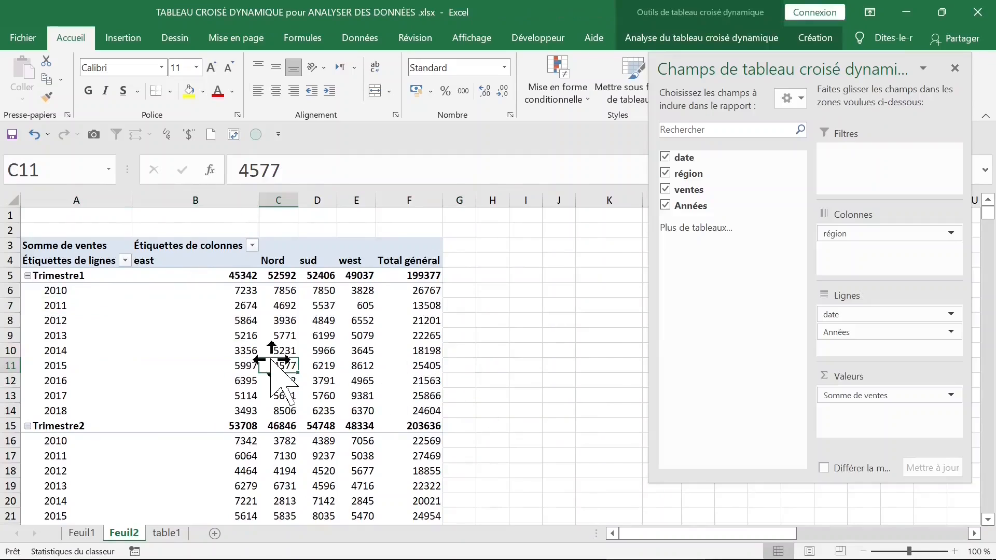
{"action": "left_click", "coordinate": [358, 336]}
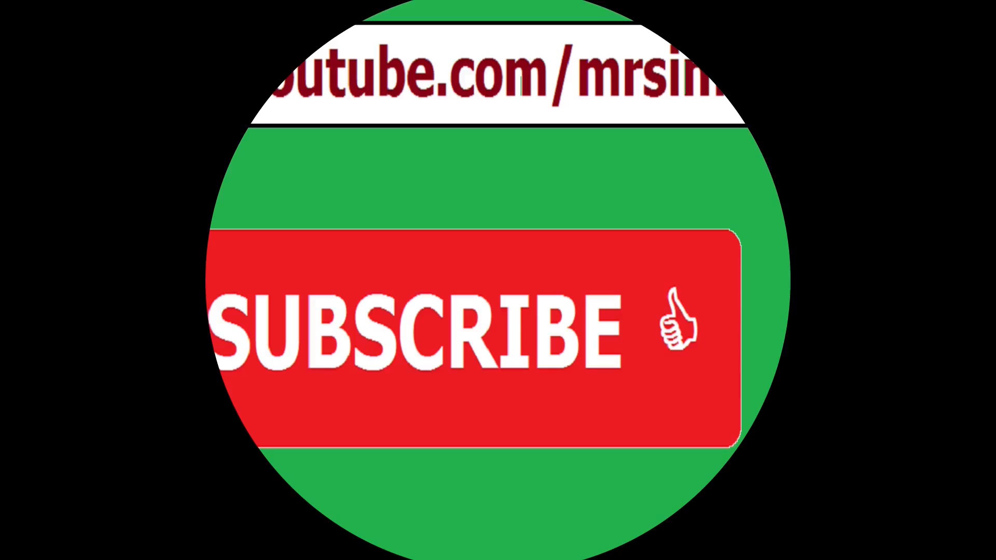